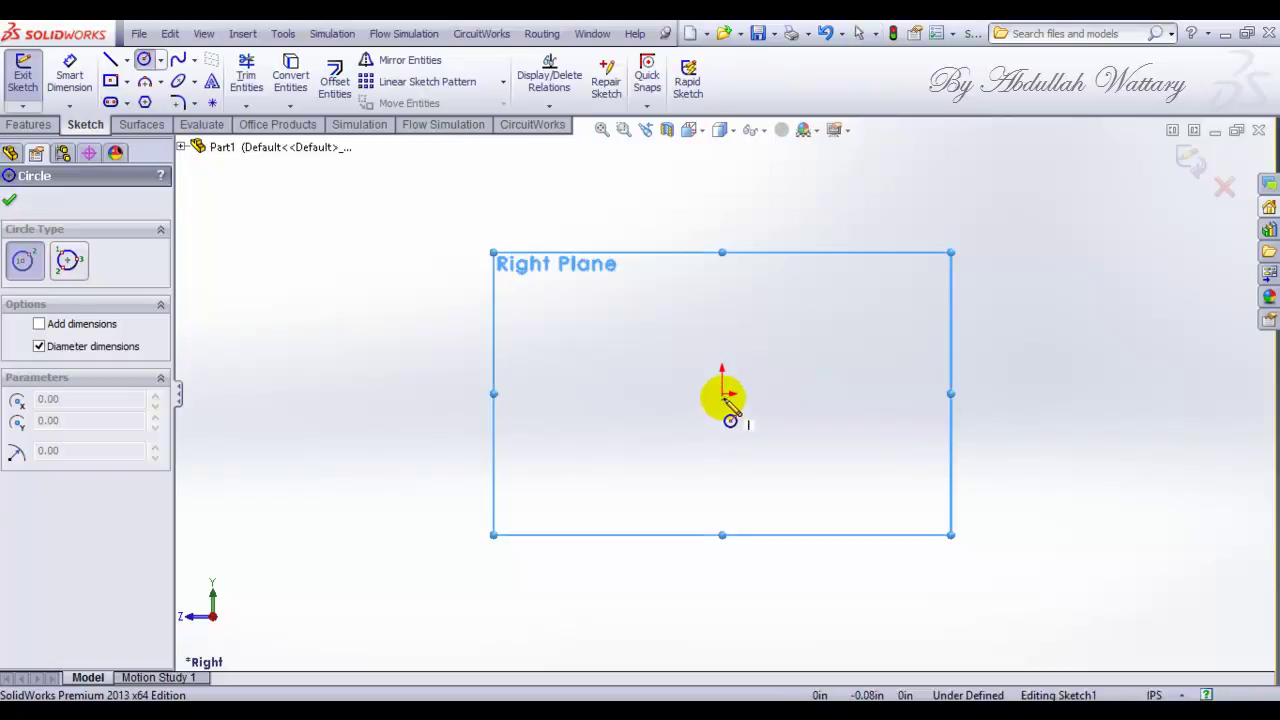
Draw a circle at the origin on the Right Plane and dimension its diameter to 2.63
{"action": "left_click", "coordinate": [722, 523]}
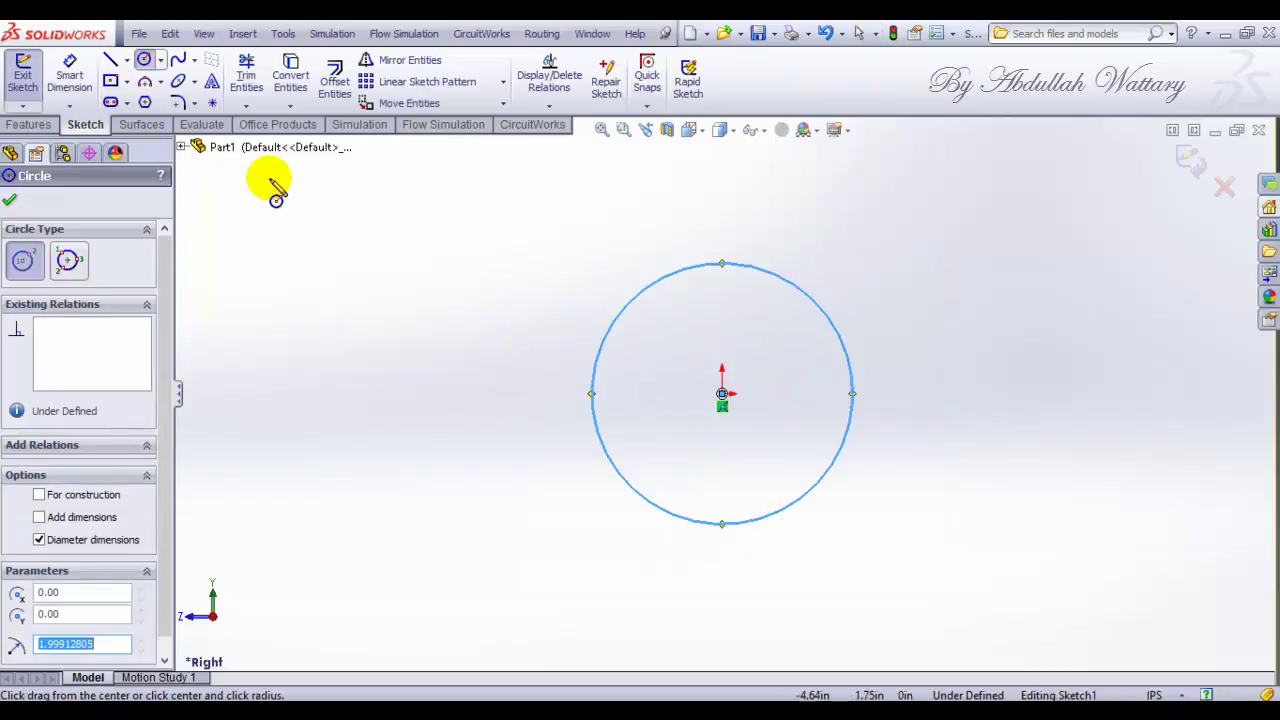
{"action": "left_click", "coordinate": [69, 75]}
{"action": "left_click", "coordinate": [552, 345]}
{"action": "left_click", "coordinate": [525, 343]}
{"action": "type", "text": "2.63"}
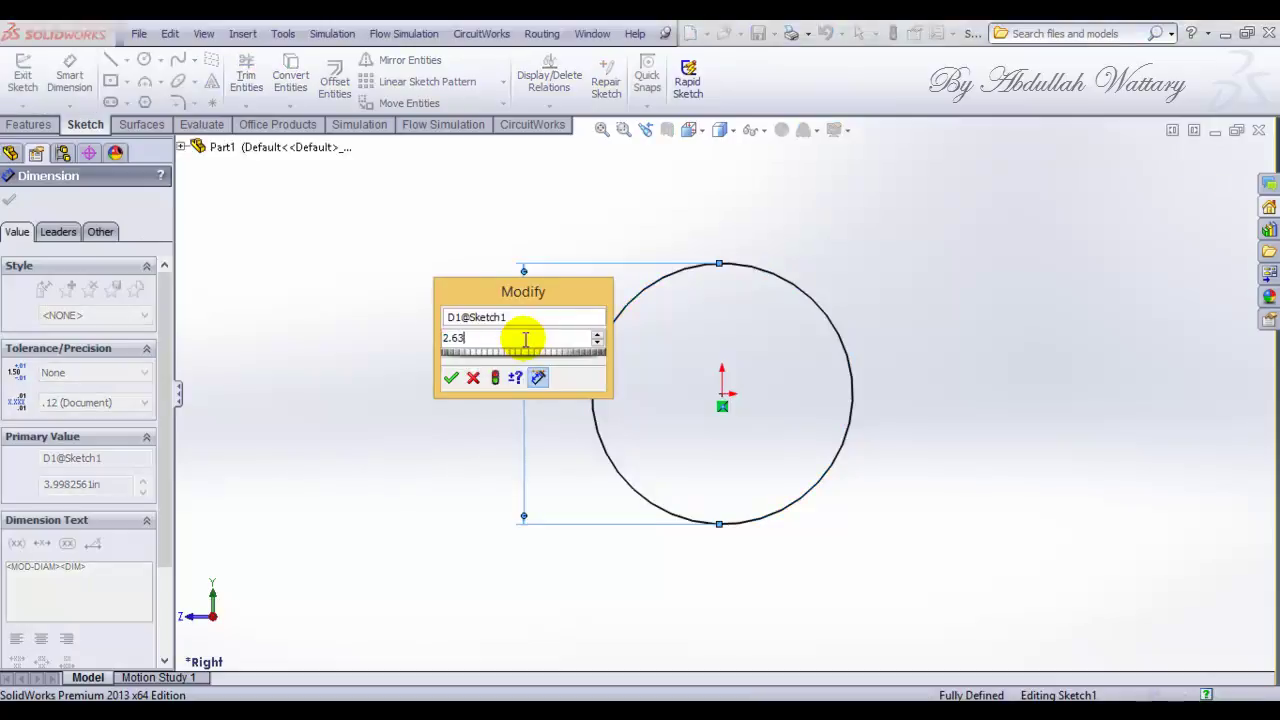
{"action": "key", "text": "Return"}
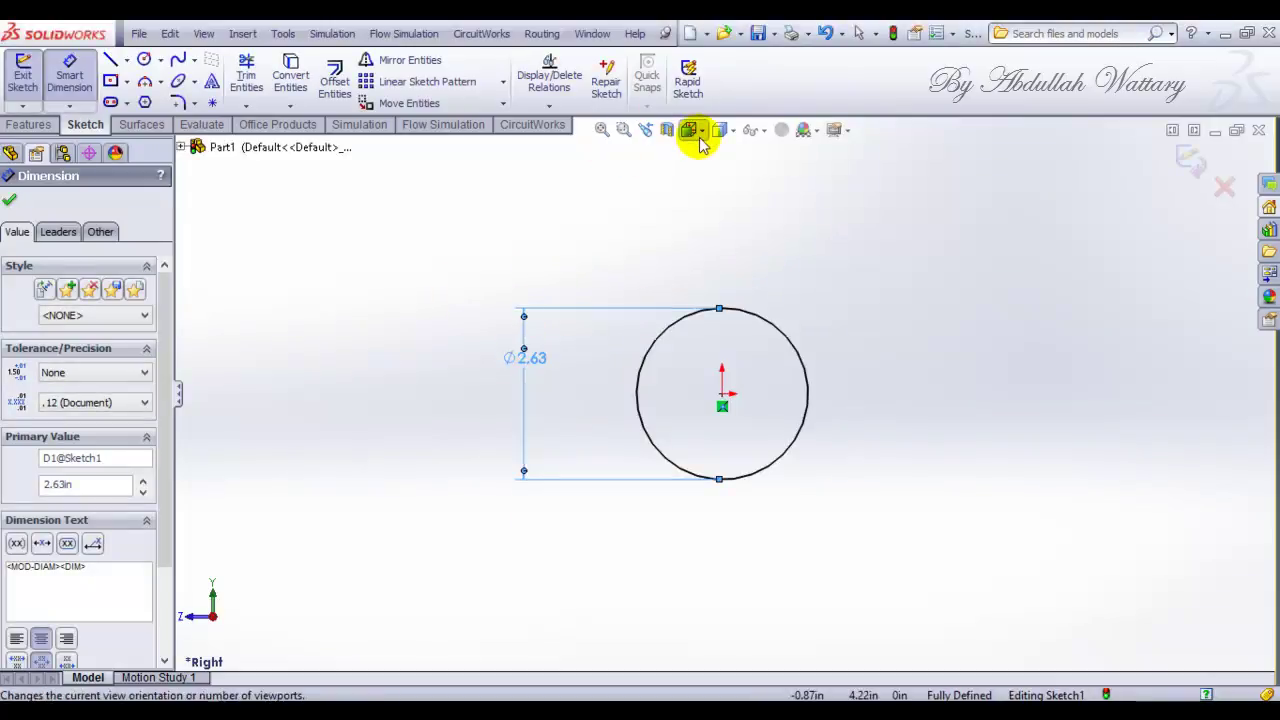
Extrude the 2.63 circle 1.00 in into a solid cylinder, Boss-Extrude1
{"action": "left_click", "coordinate": [692, 132]}
{"action": "left_click", "coordinate": [784, 180]}
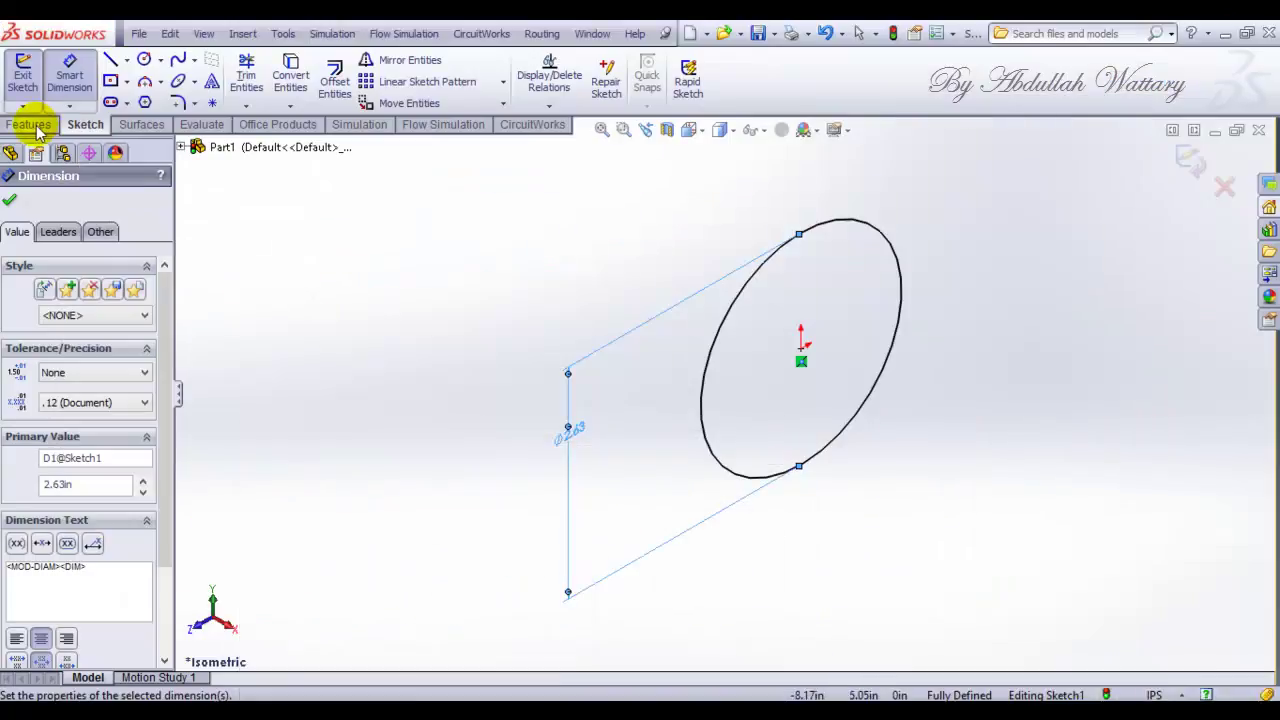
{"action": "left_click", "coordinate": [29, 124]}
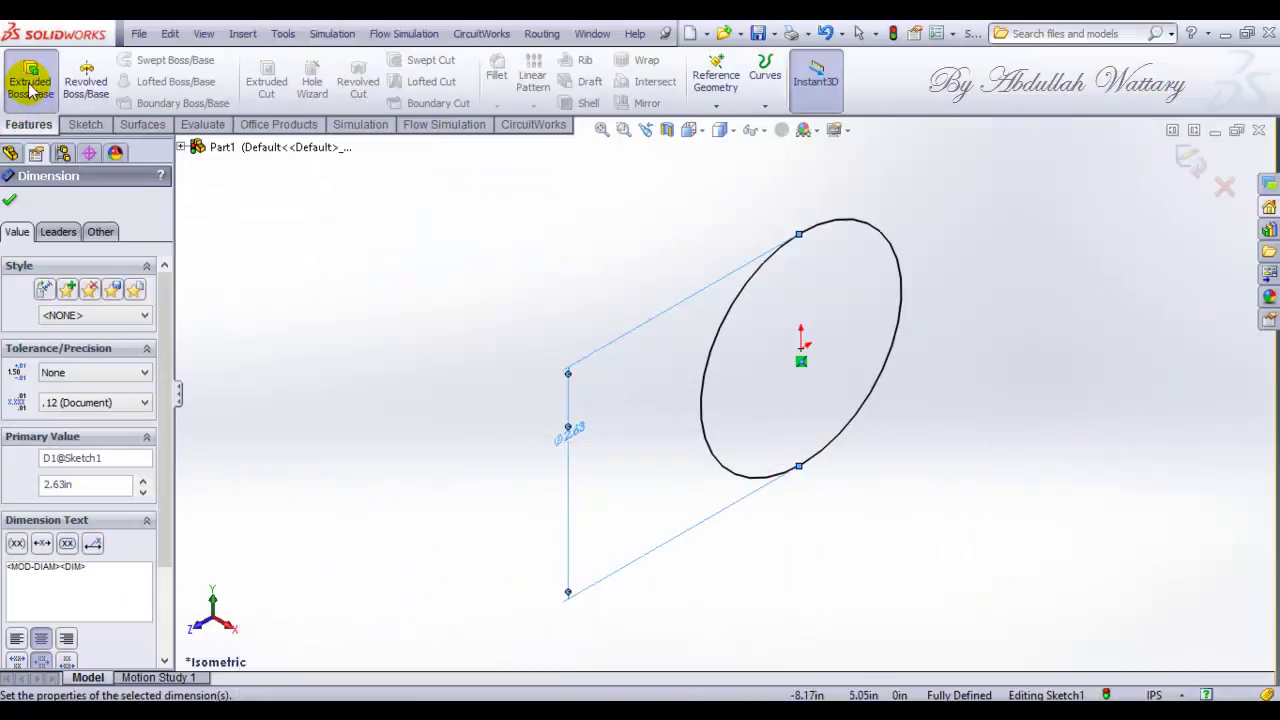
{"action": "left_click", "coordinate": [30, 80]}
{"action": "type", "text": "1"}
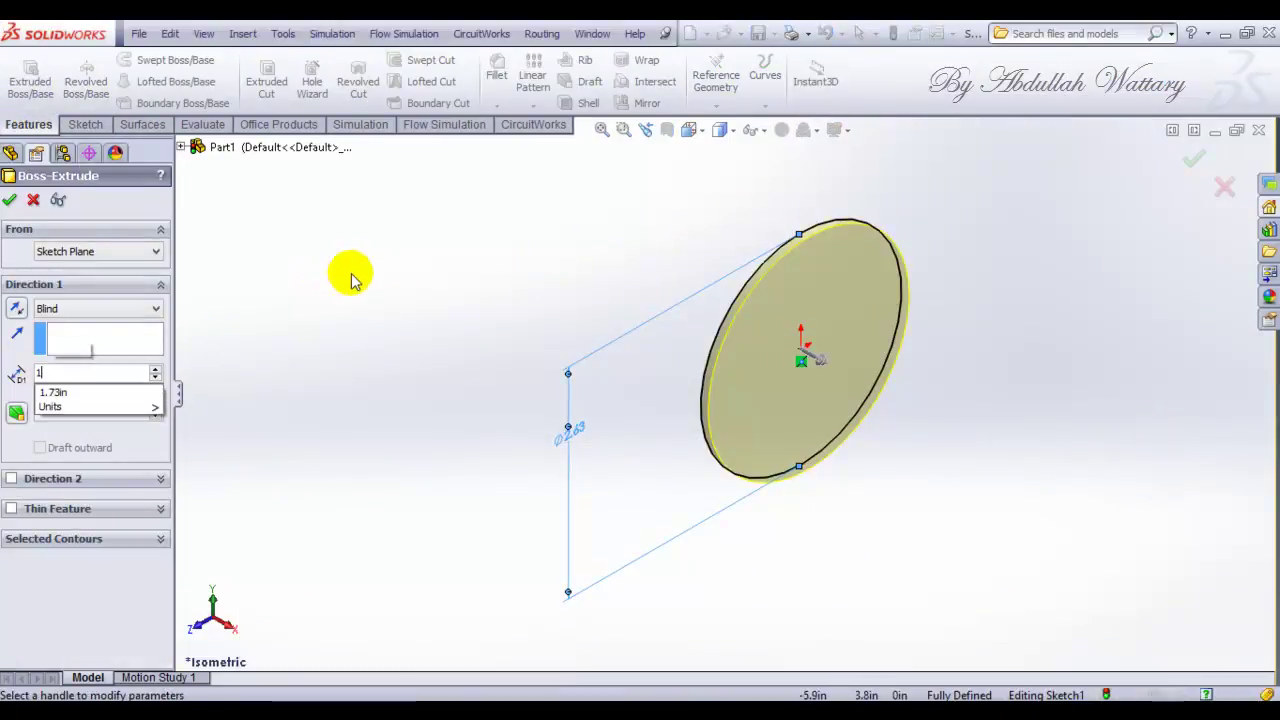
{"action": "key", "text": "Return"}
{"action": "left_click", "coordinate": [9, 203]}
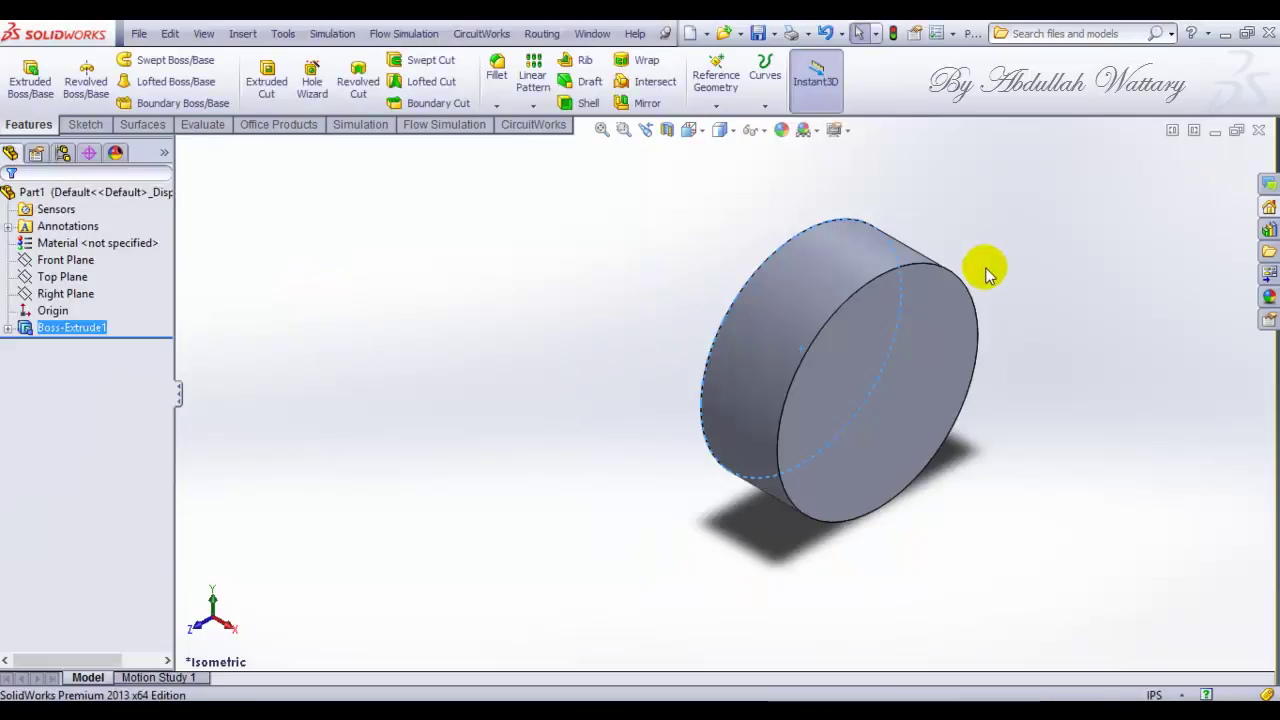
Start a sketch on the cylinder's front face, viewed head-on, with a circle at the origin
{"action": "left_click", "coordinate": [940, 340]}
{"action": "left_click", "coordinate": [965, 330]}
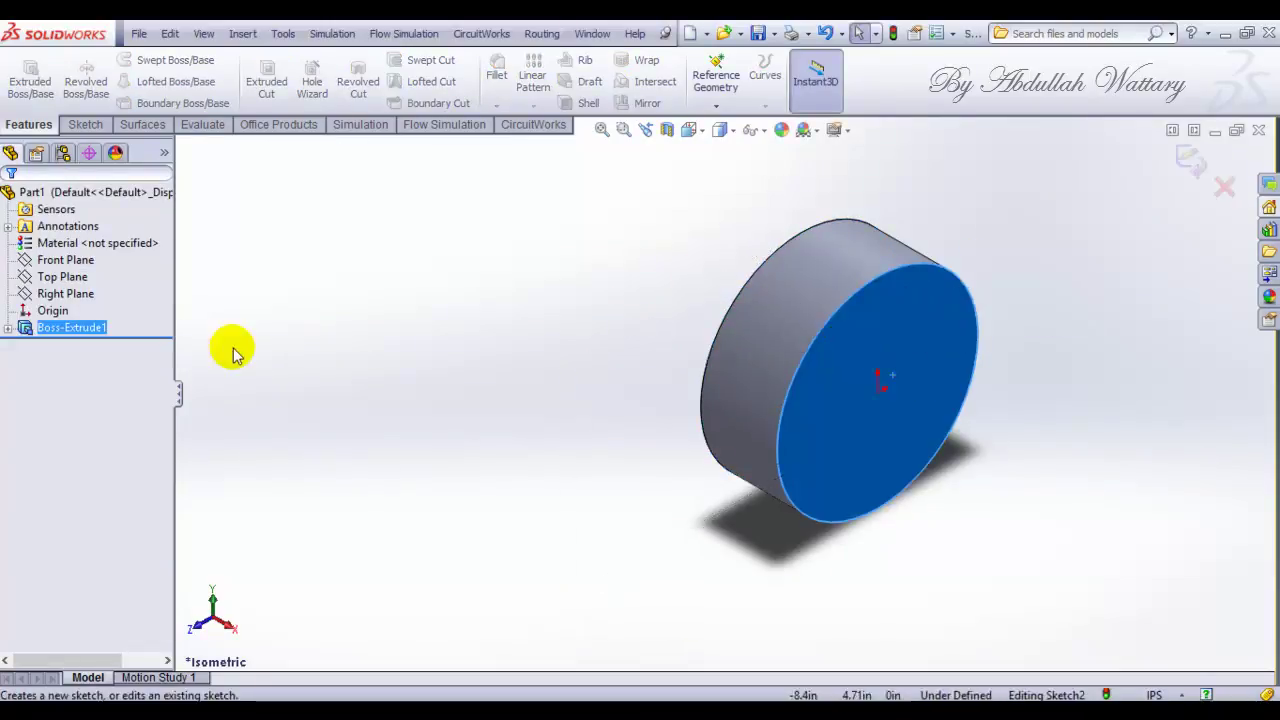
{"action": "right_click", "coordinate": [60, 344]}
{"action": "left_click", "coordinate": [110, 317]}
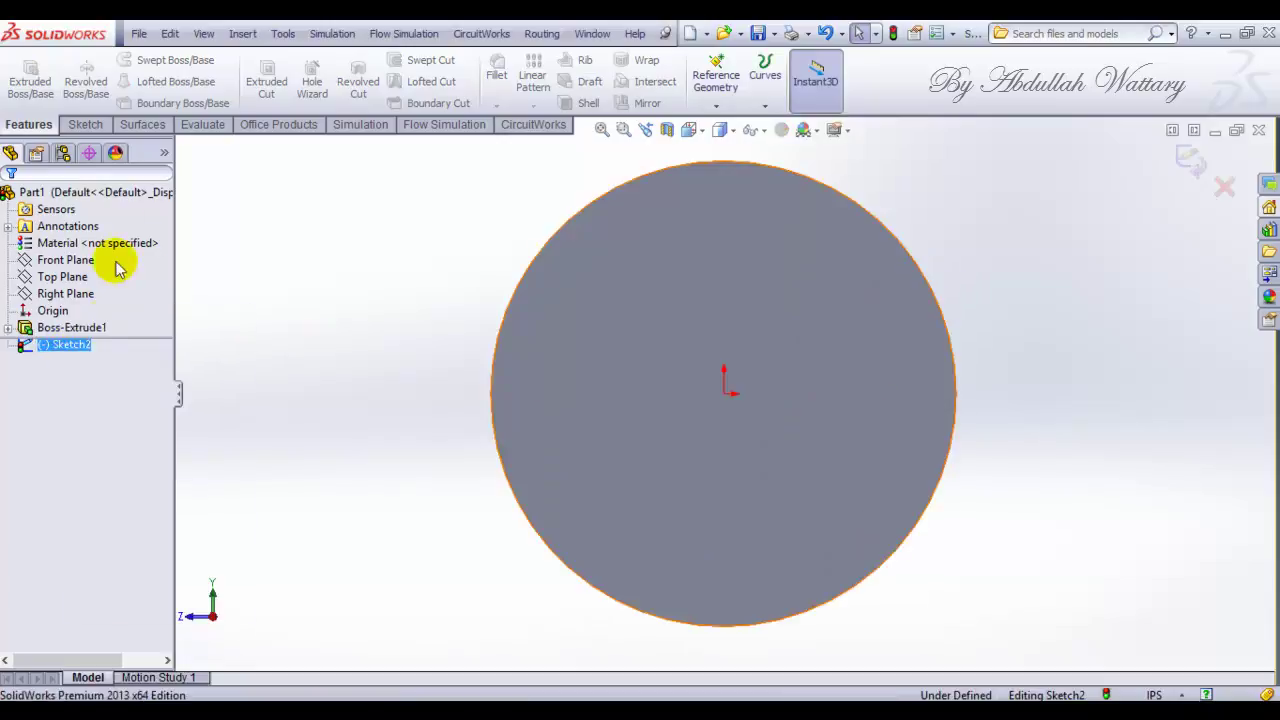
{"action": "left_click", "coordinate": [86, 124]}
{"action": "left_click", "coordinate": [146, 60]}
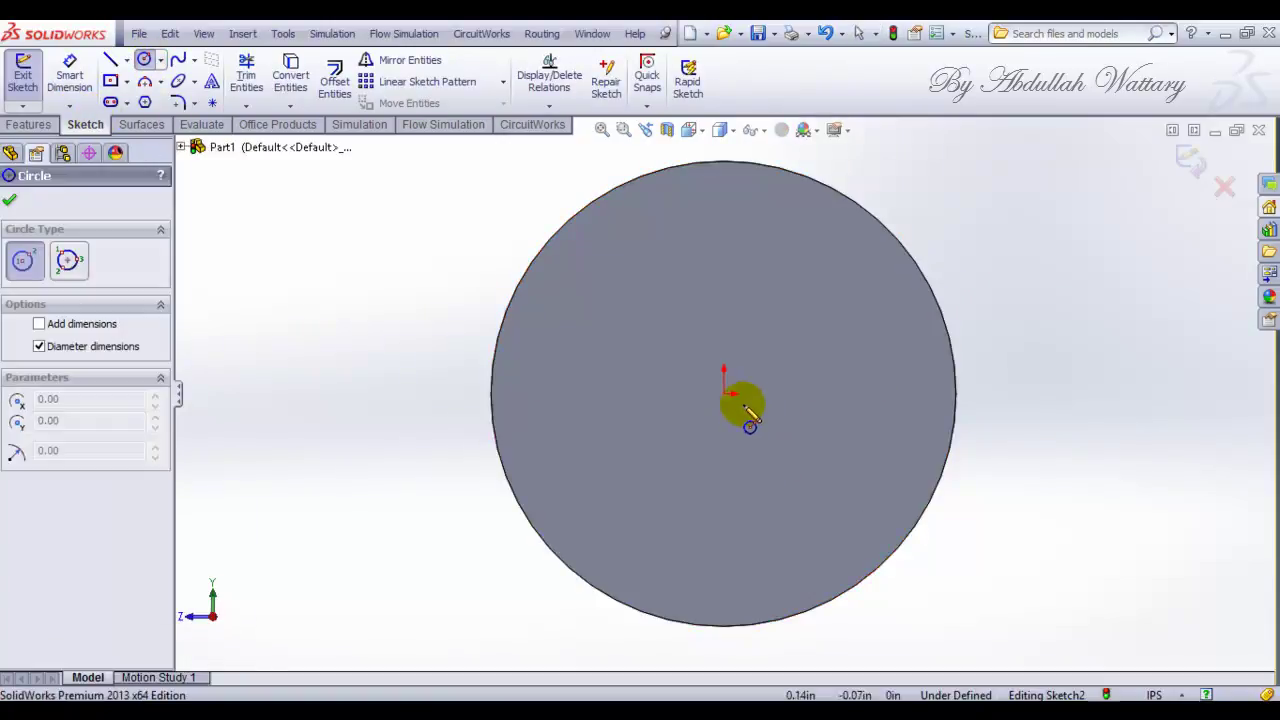
{"action": "left_click", "coordinate": [724, 394]}
{"action": "left_click", "coordinate": [944, 614]}
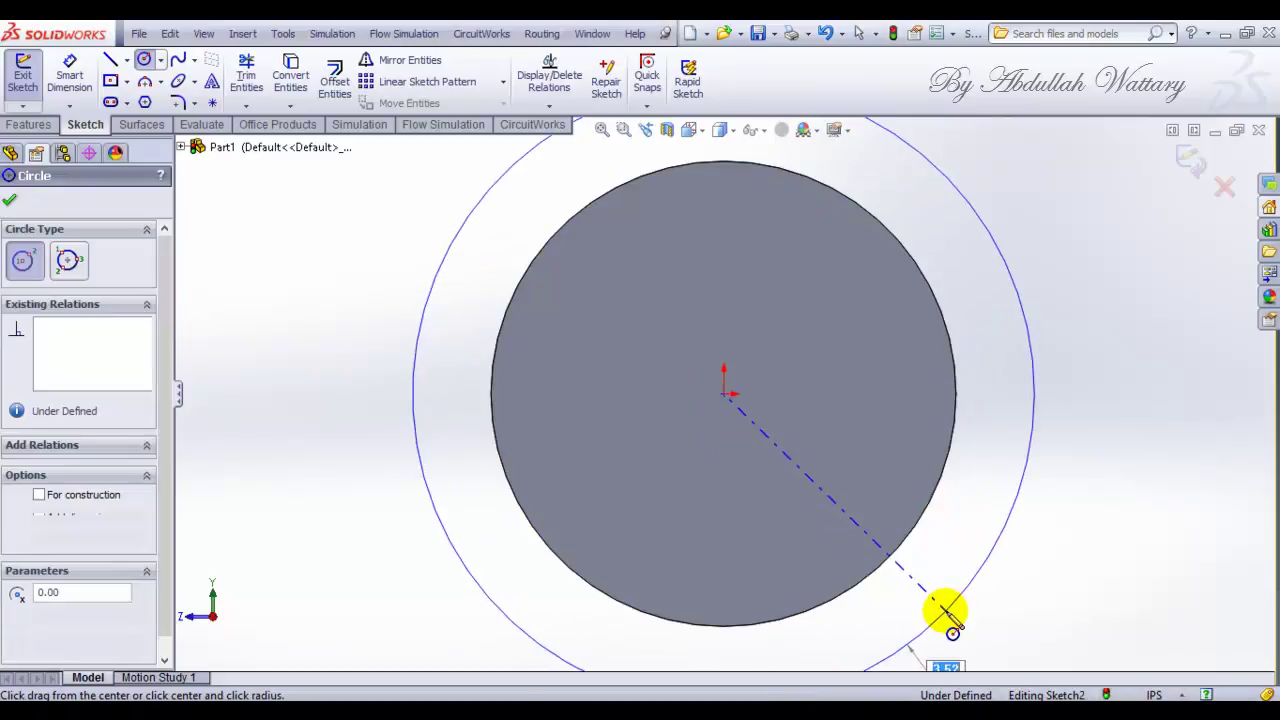
{"action": "key", "text": "alt+Tab"}
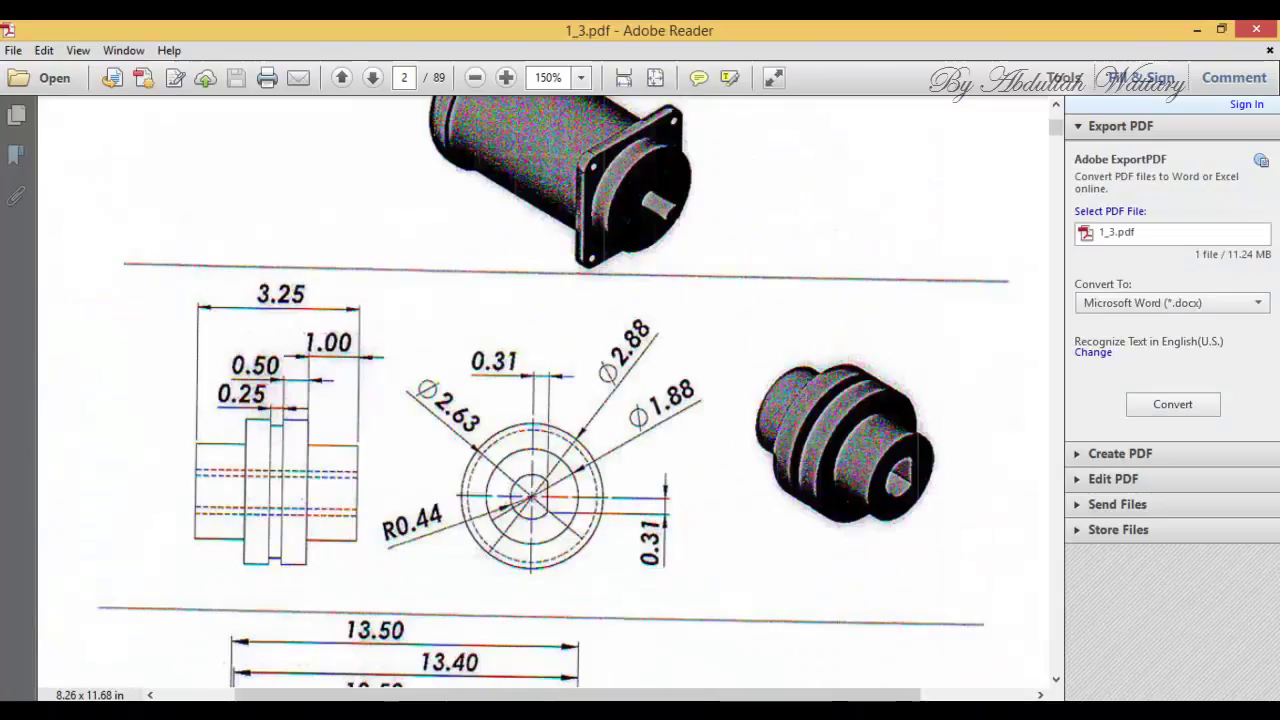
{"action": "key", "text": "alt+Tab"}
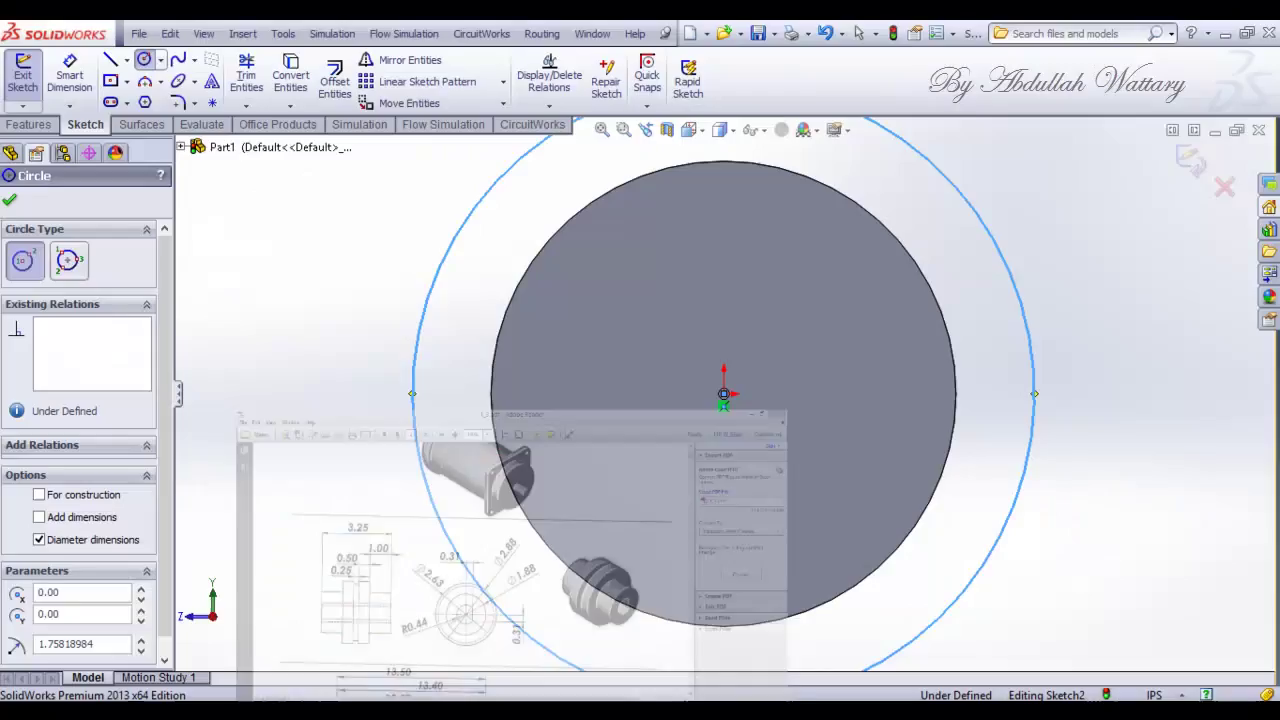
Dimension the outer circle to 2.88 in diameter and return to isometric view
{"action": "left_click", "coordinate": [69, 68]}
{"action": "left_click", "coordinate": [400, 320]}
{"action": "left_click", "coordinate": [320, 336]}
{"action": "type", "text": "2.8"}
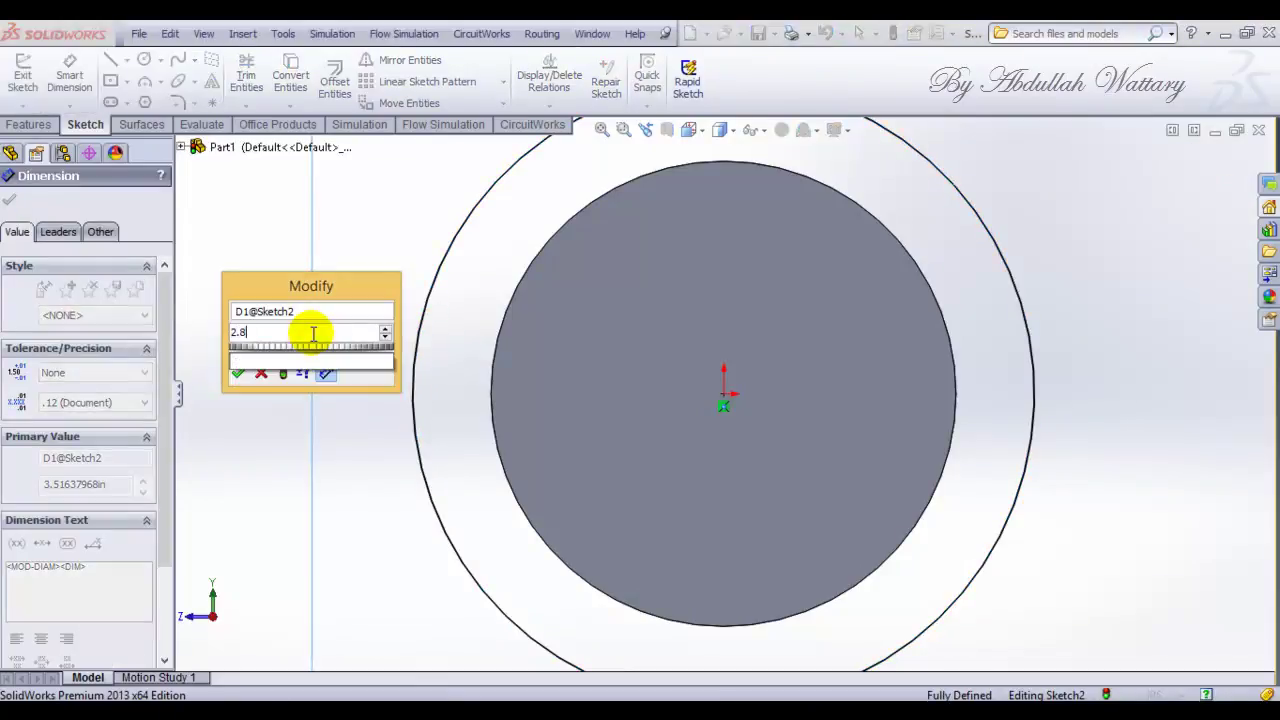
{"action": "type", "text": "3.52"}
{"action": "key", "text": "Return"}
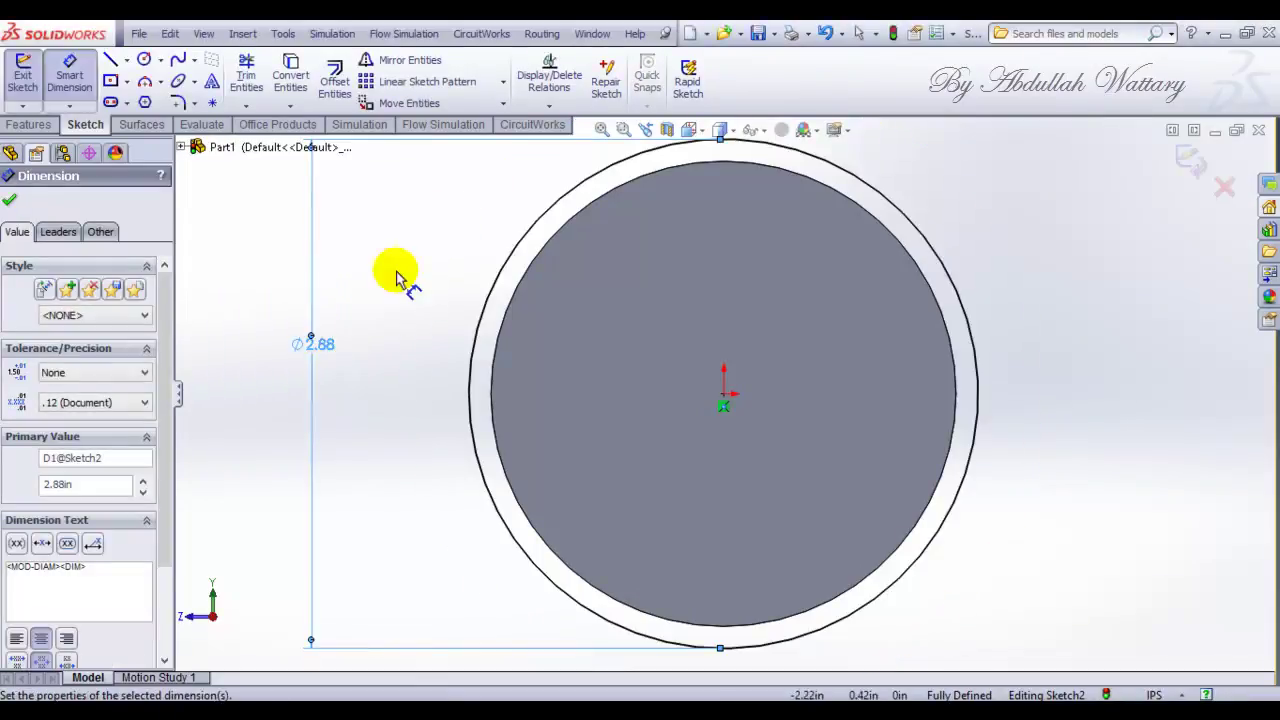
{"action": "left_click", "coordinate": [694, 132]}
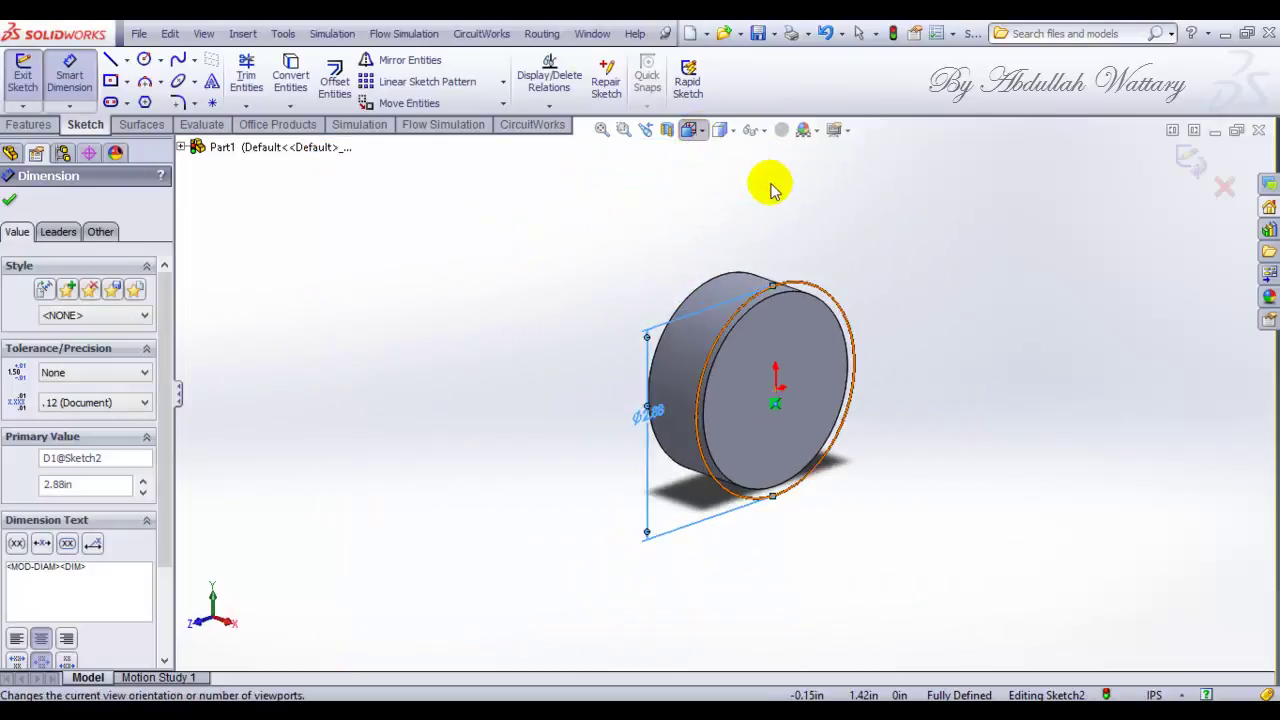
{"action": "left_click", "coordinate": [690, 130]}
{"action": "left_click", "coordinate": [786, 175]}
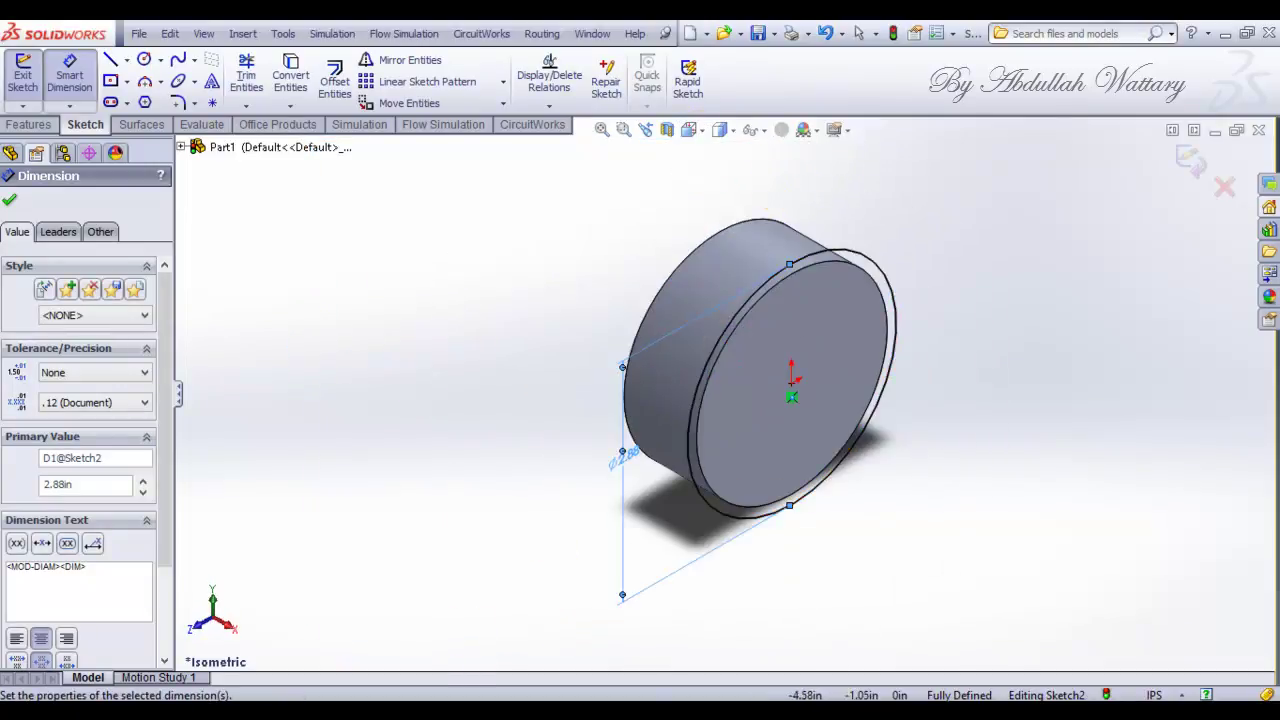
{"action": "key", "text": "alt+Tab"}
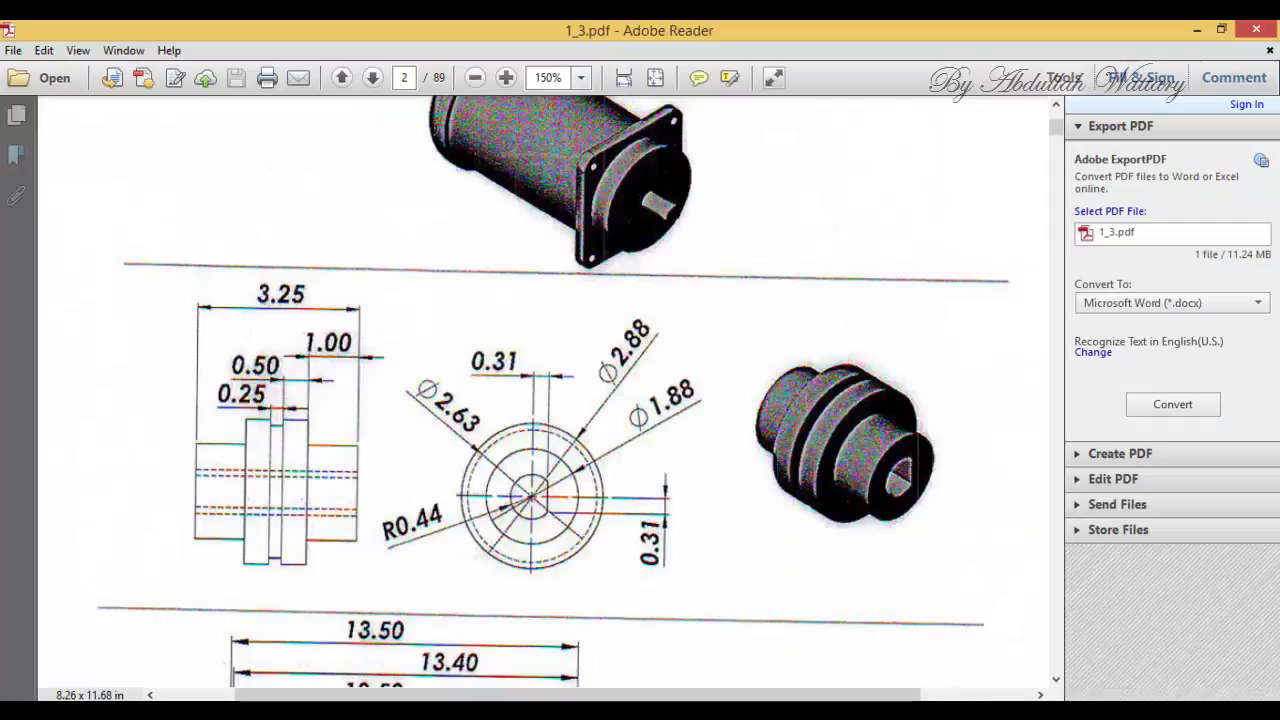
{"action": "key", "text": "alt+Tab"}
Extrude the 2.88 in circle 0.50 in as Boss-Extrude2, merged with the cylinder
{"action": "left_click", "coordinate": [26, 126]}
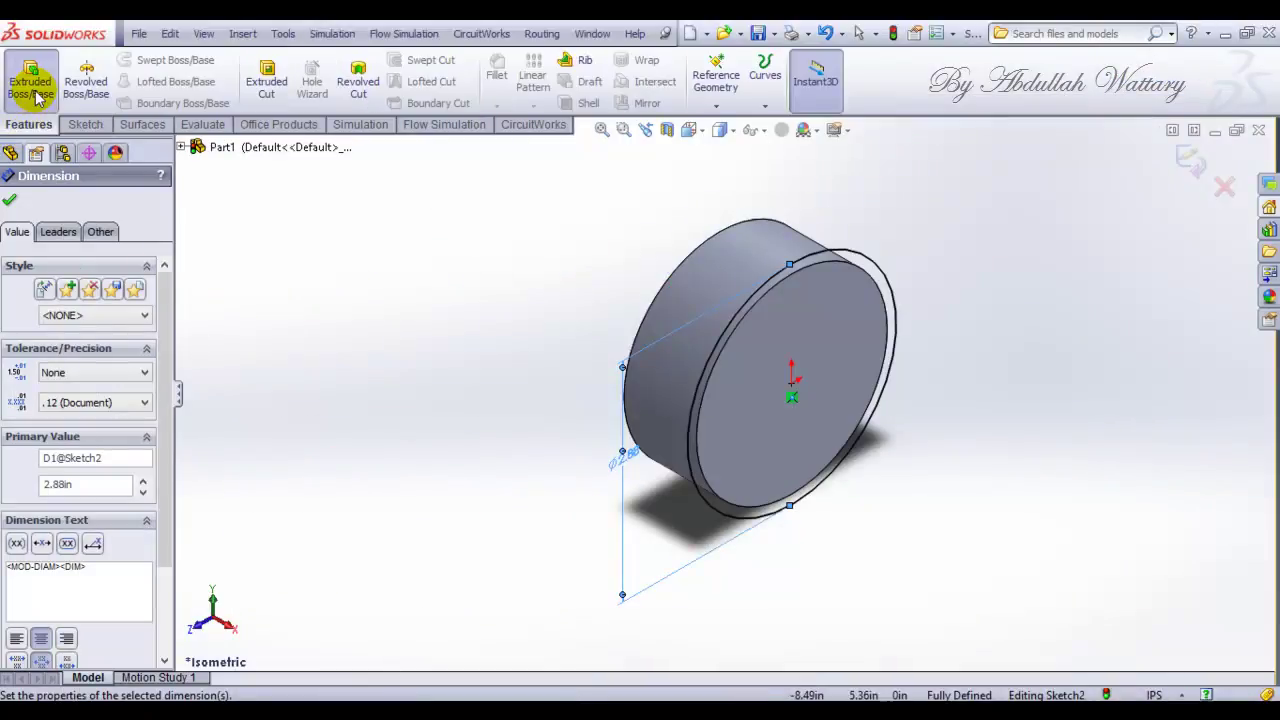
{"action": "left_click", "coordinate": [30, 78]}
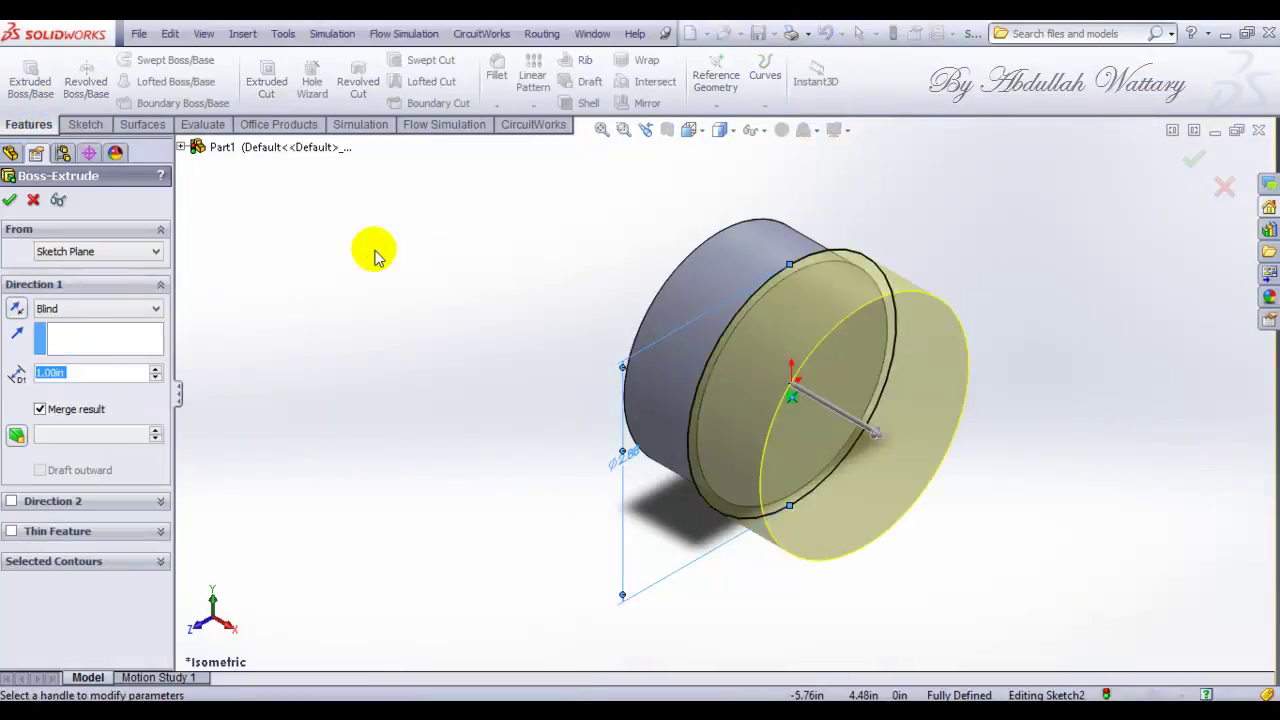
{"action": "type", "text": "0.5"}
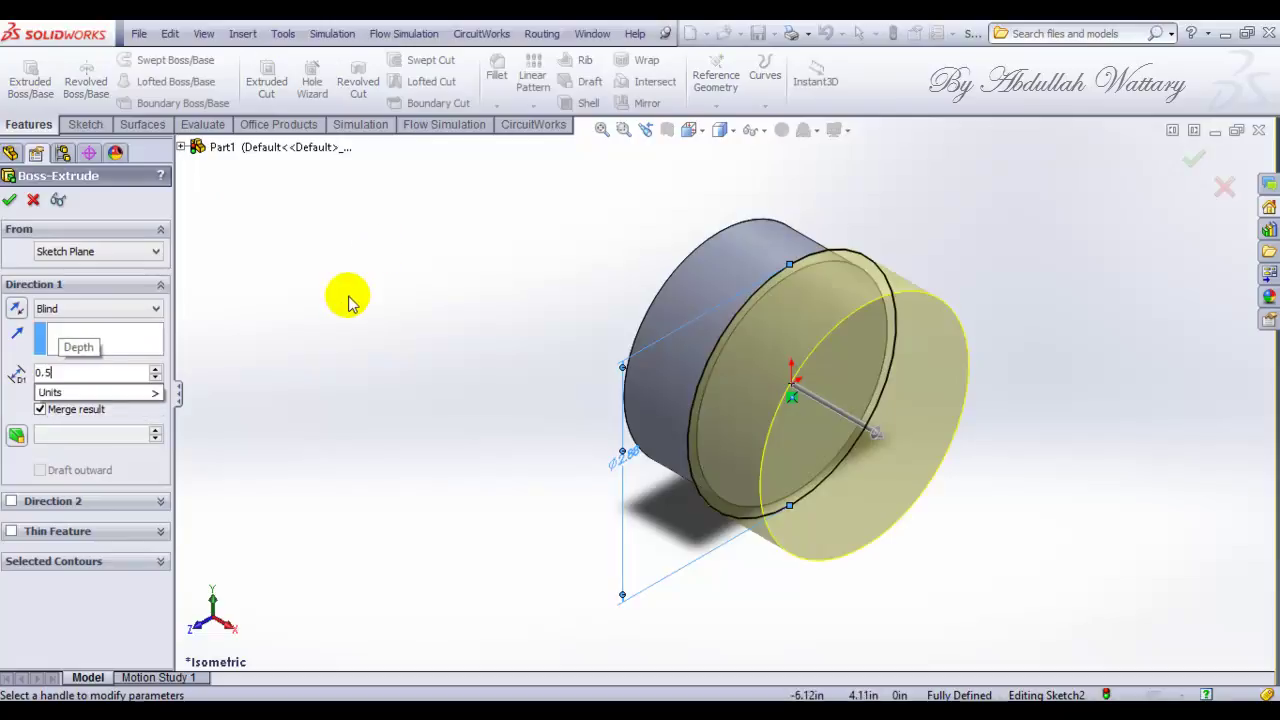
{"action": "key", "text": "Return"}
{"action": "left_click", "coordinate": [9, 201]}
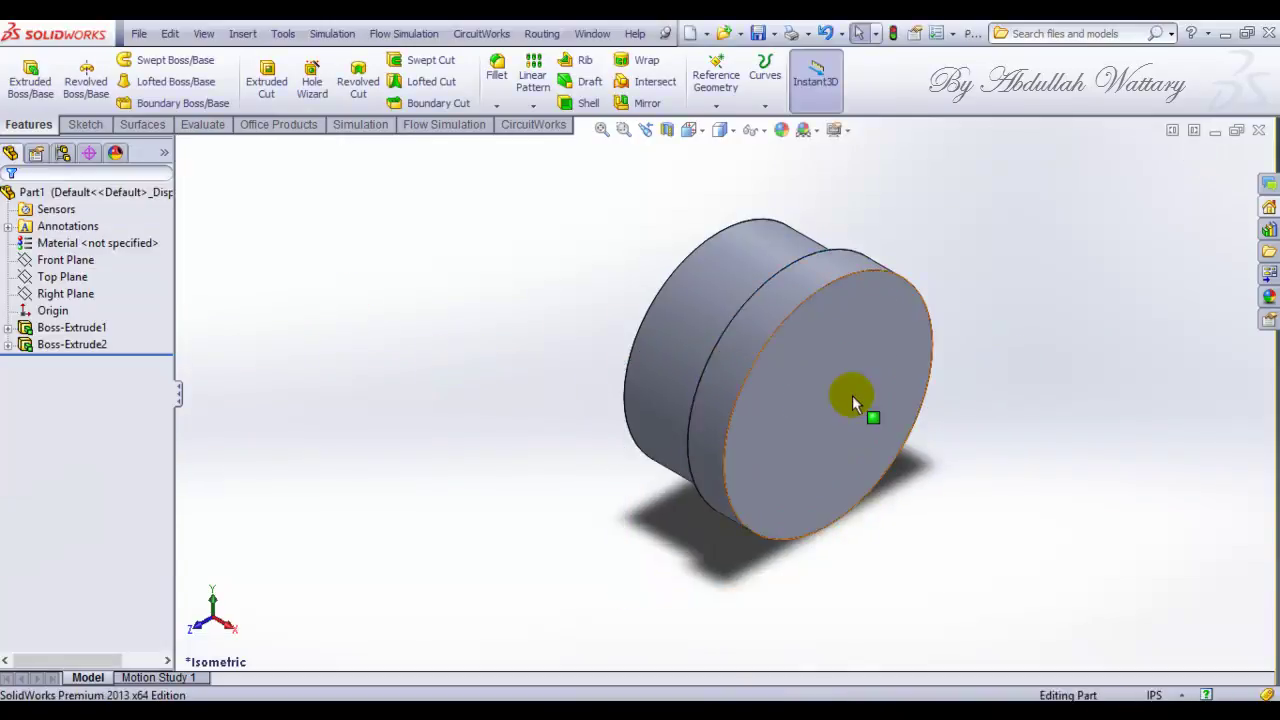
{"action": "left_click", "coordinate": [851, 397]}
Start Sketch3 on the new front face, viewed head-on, with an inner circle at the origin
{"action": "left_click", "coordinate": [925, 337]}
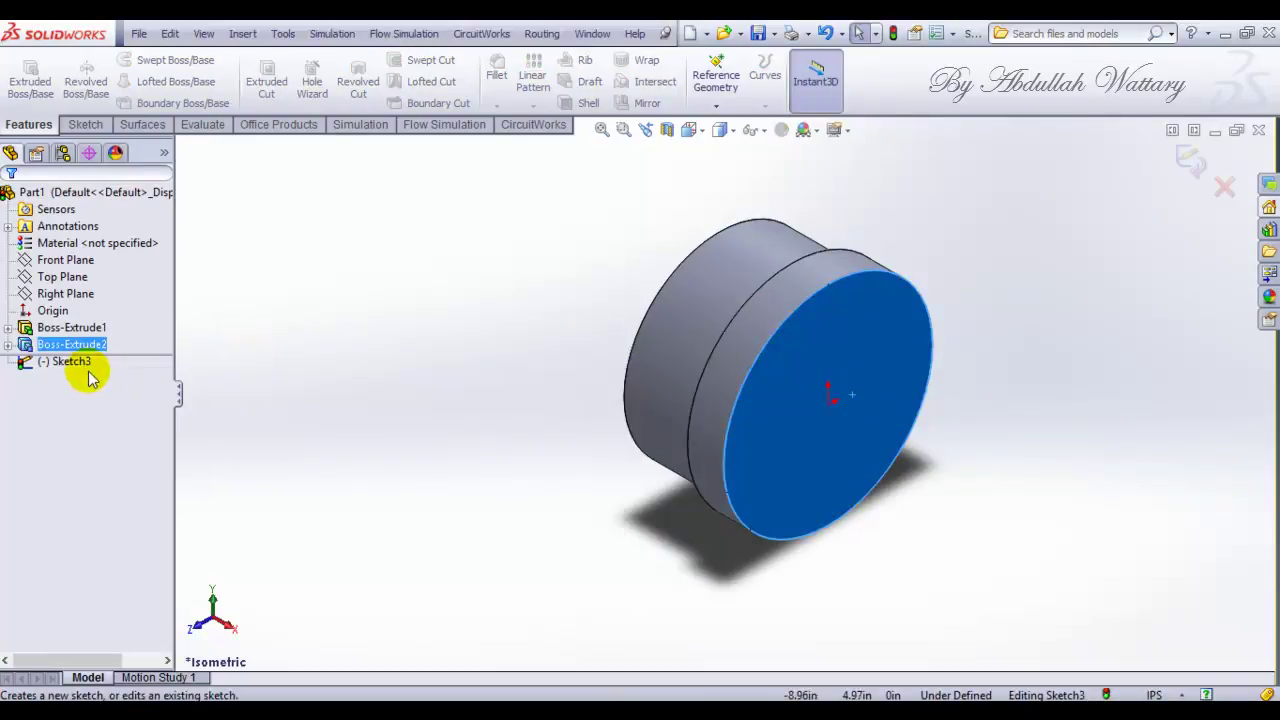
{"action": "right_click", "coordinate": [63, 362]}
{"action": "left_click", "coordinate": [114, 337]}
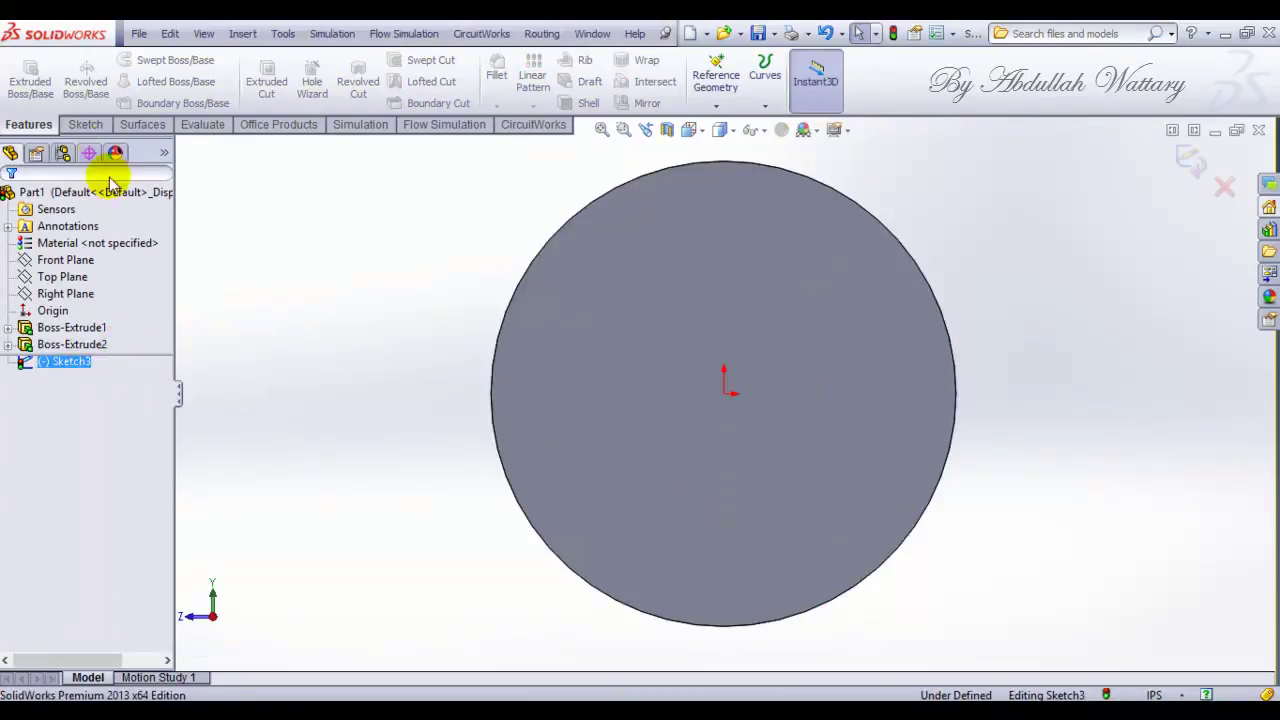
{"action": "left_click", "coordinate": [88, 123]}
{"action": "left_click", "coordinate": [143, 62]}
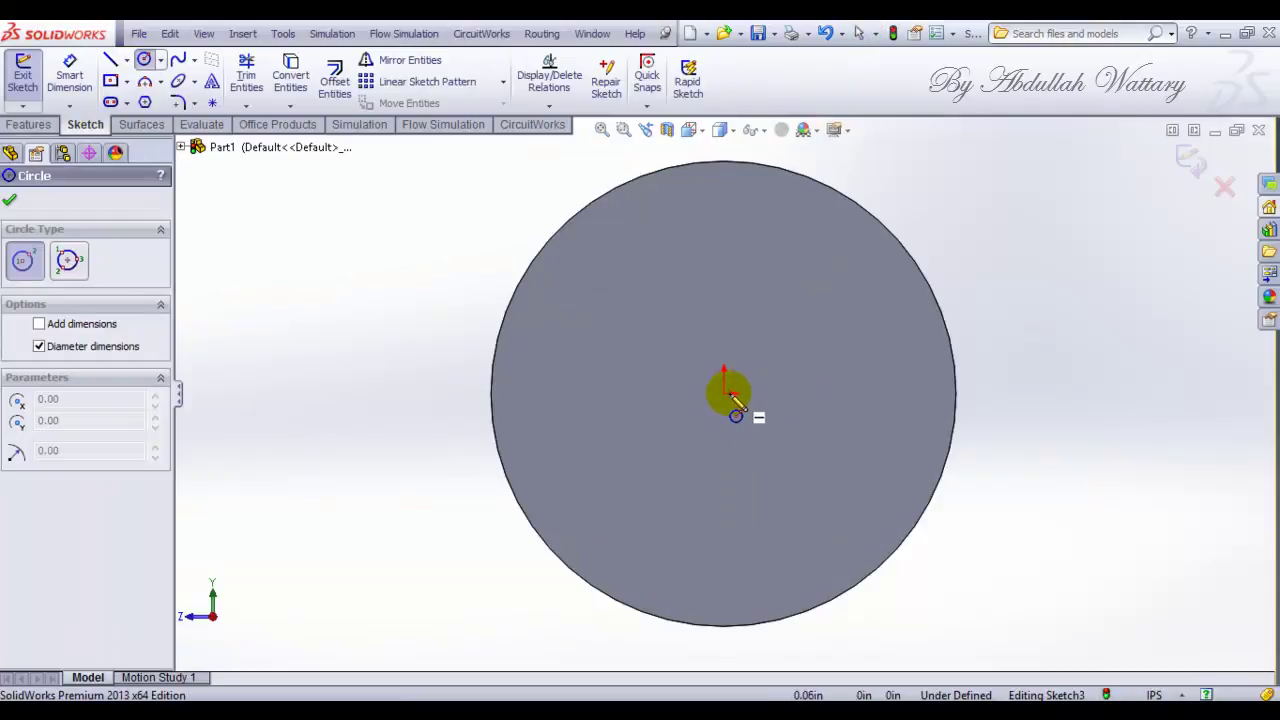
{"action": "left_click", "coordinate": [723, 394]}
{"action": "left_click", "coordinate": [723, 532]}
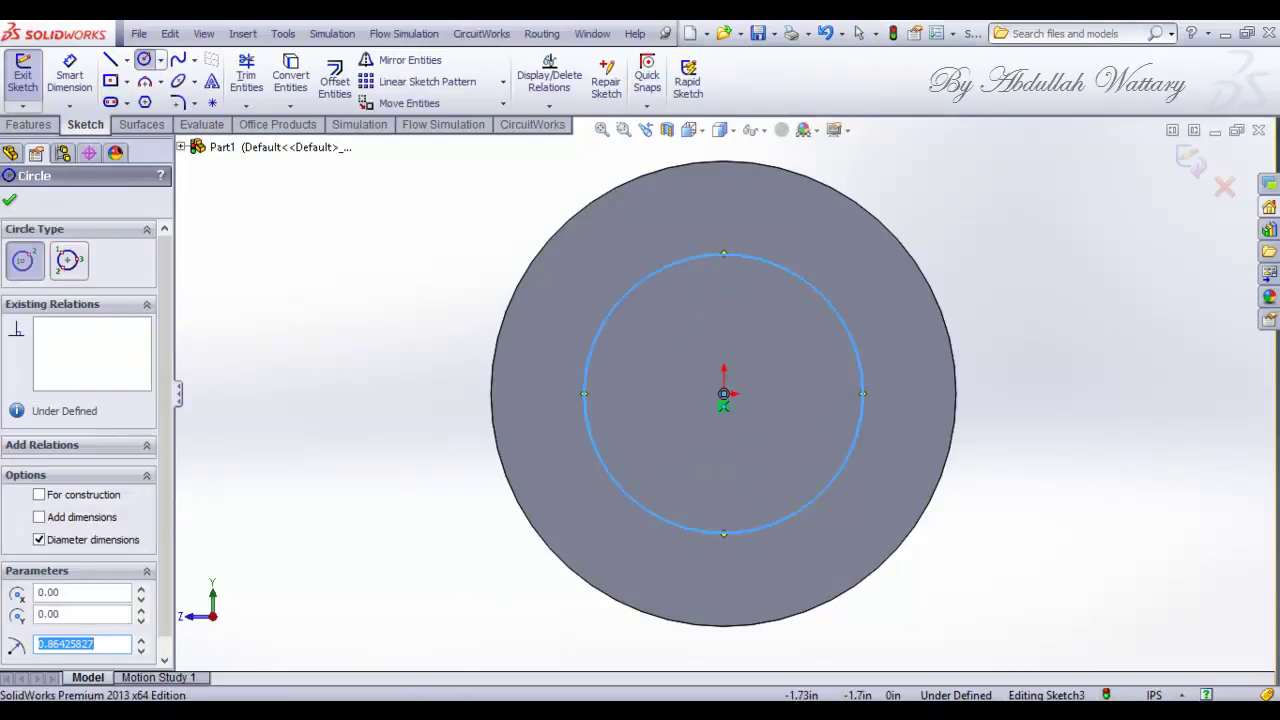
{"action": "key", "text": "alt+Tab"}
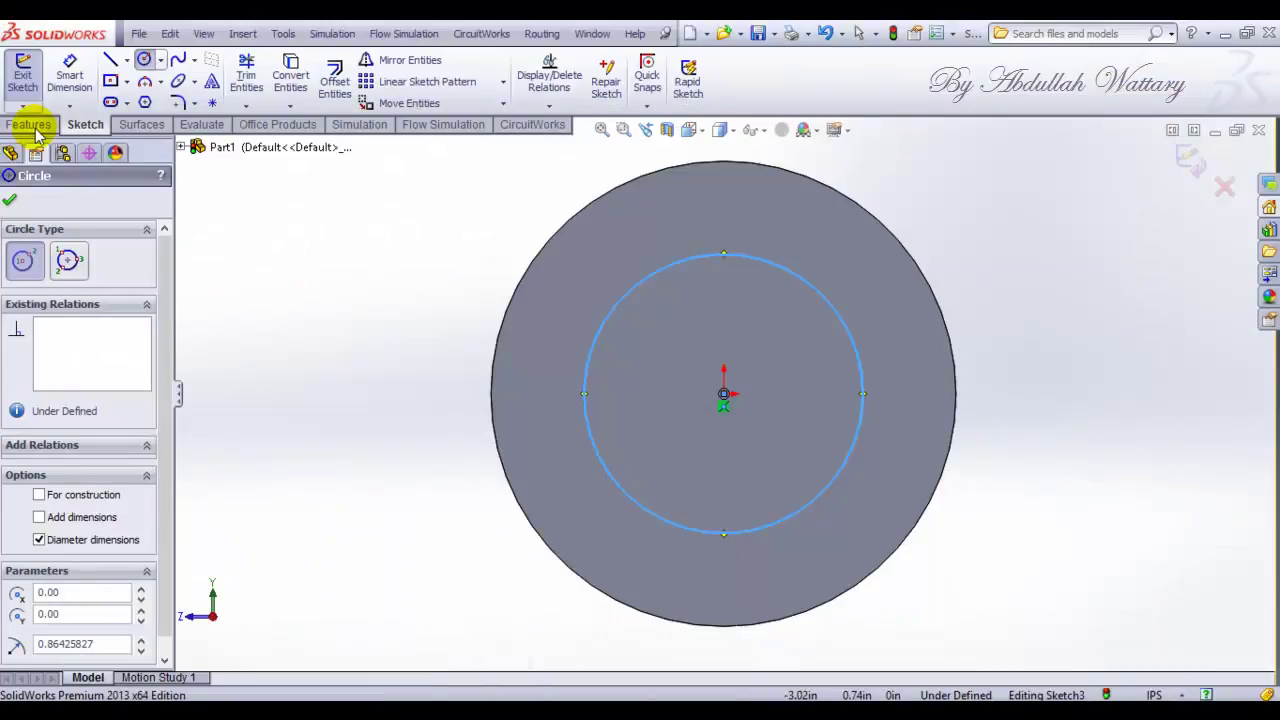
{"action": "left_click", "coordinate": [29, 124]}
{"action": "left_click", "coordinate": [85, 124]}
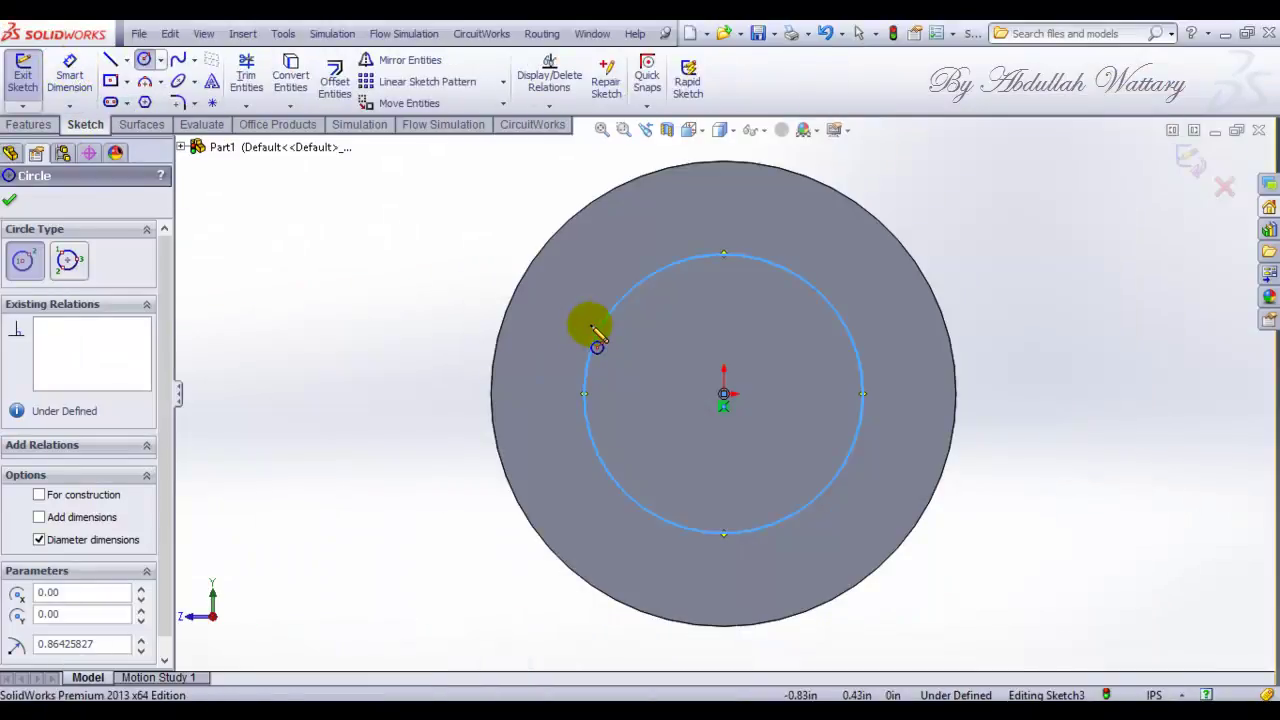
{"action": "left_click_drag", "start_coordinate": [599, 331], "coordinate": [566, 332]}
{"action": "key", "text": "Escape"}
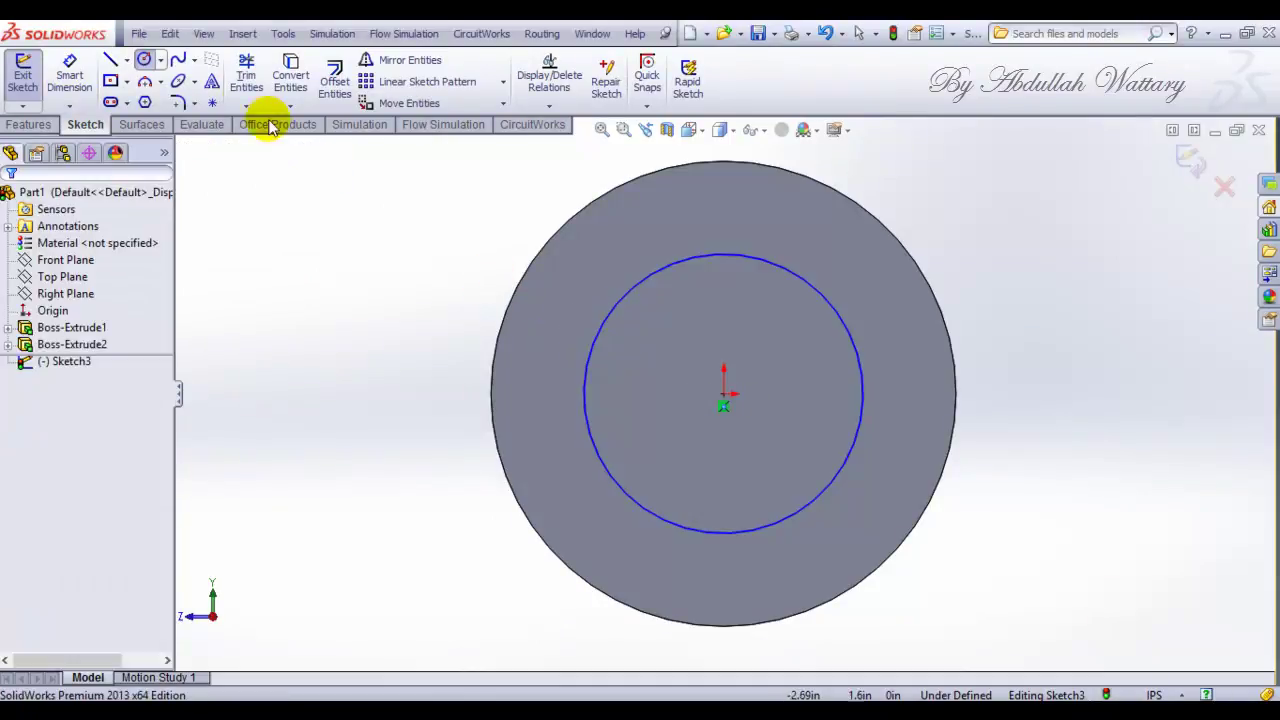
Dimension the inner circle to 1.88 in diameter and show the part in isometric
{"action": "left_click", "coordinate": [69, 72]}
{"action": "left_click", "coordinate": [600, 319]}
{"action": "left_click", "coordinate": [408, 292]}
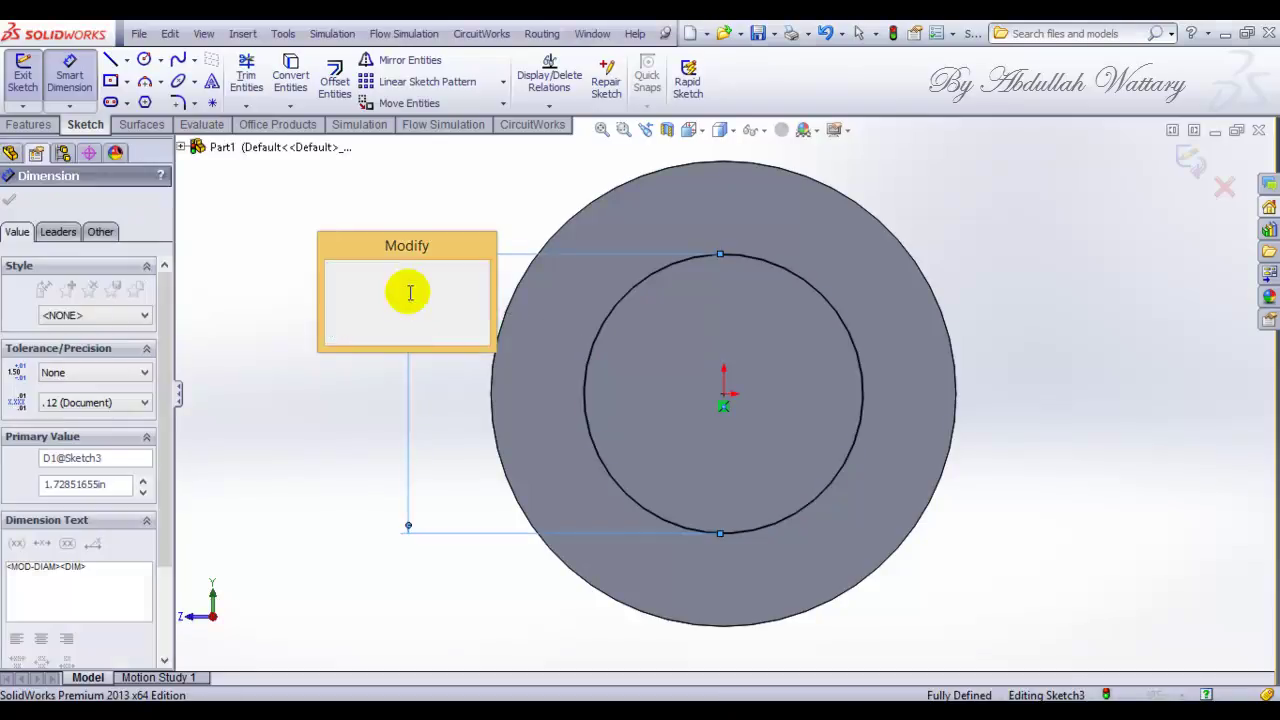
{"action": "type", "text": "1.88"}
{"action": "key", "text": "Return"}
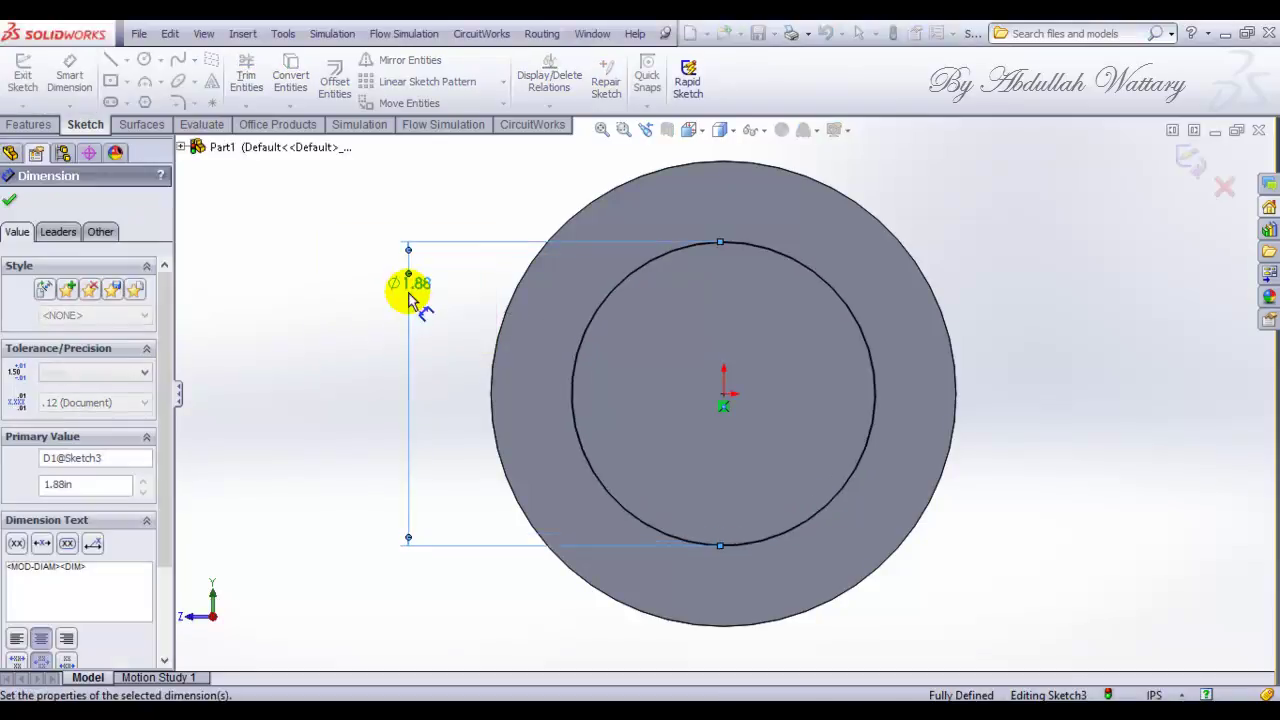
{"action": "left_click", "coordinate": [708, 135]}
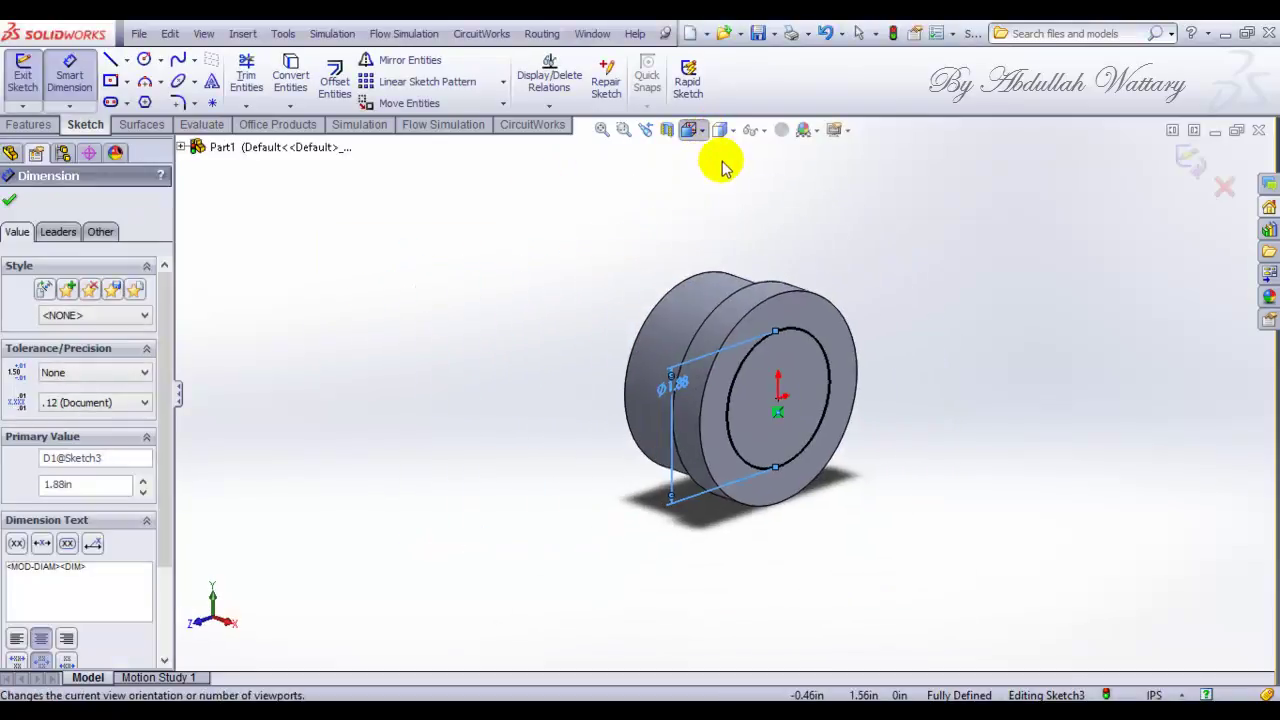
{"action": "left_click", "coordinate": [785, 178]}
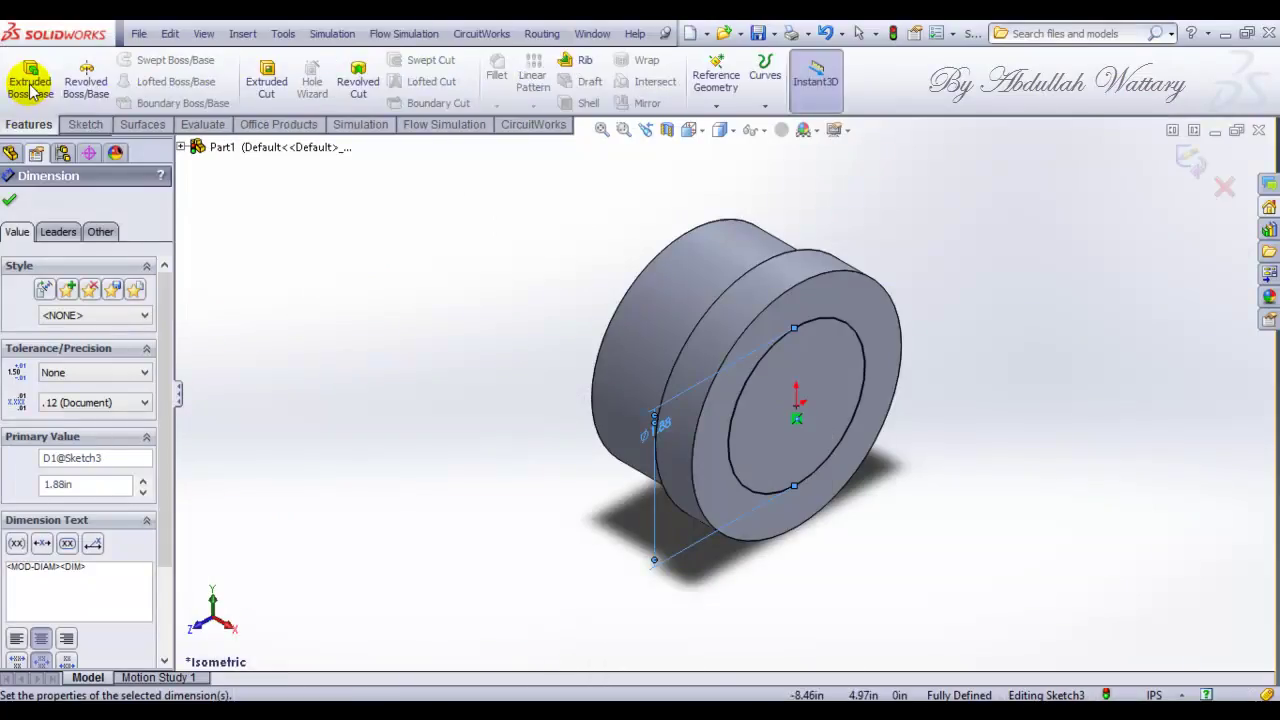
Extrude the 1.88 in circle 0.125 in blind to create the raised hub Boss-Extrude3
{"action": "left_click", "coordinate": [30, 88]}
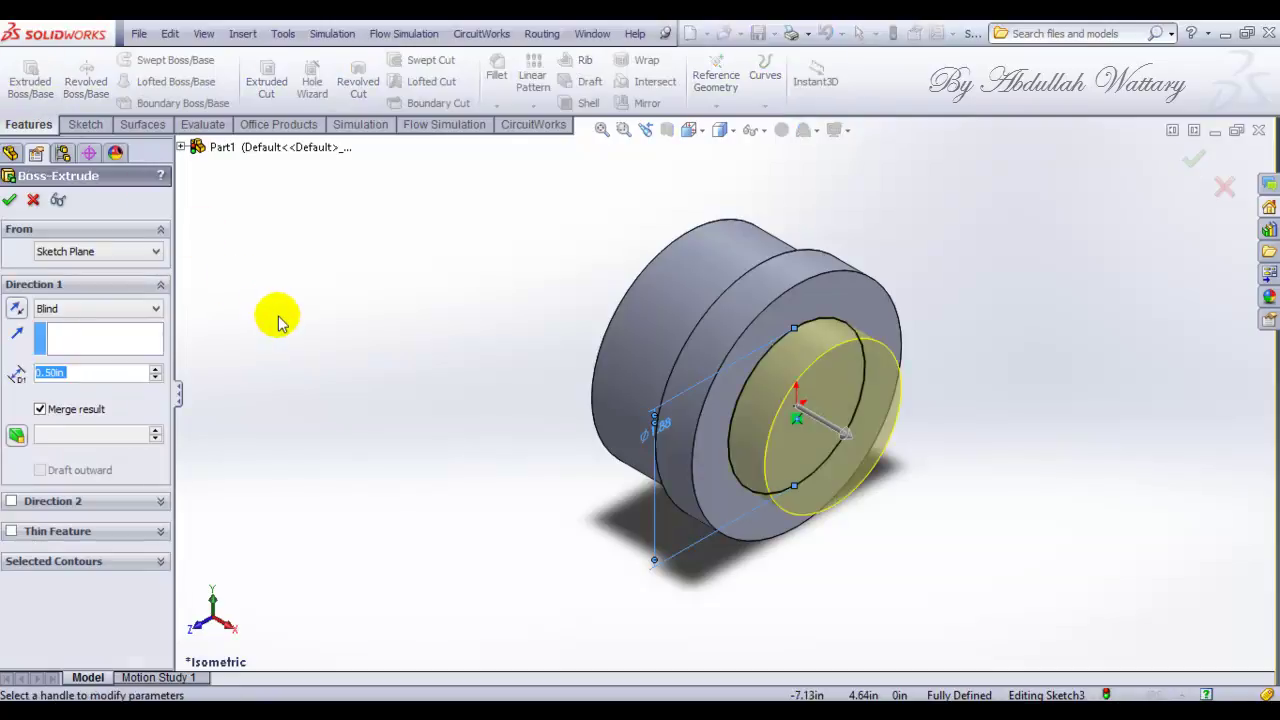
{"action": "type", "text": "0.125"}
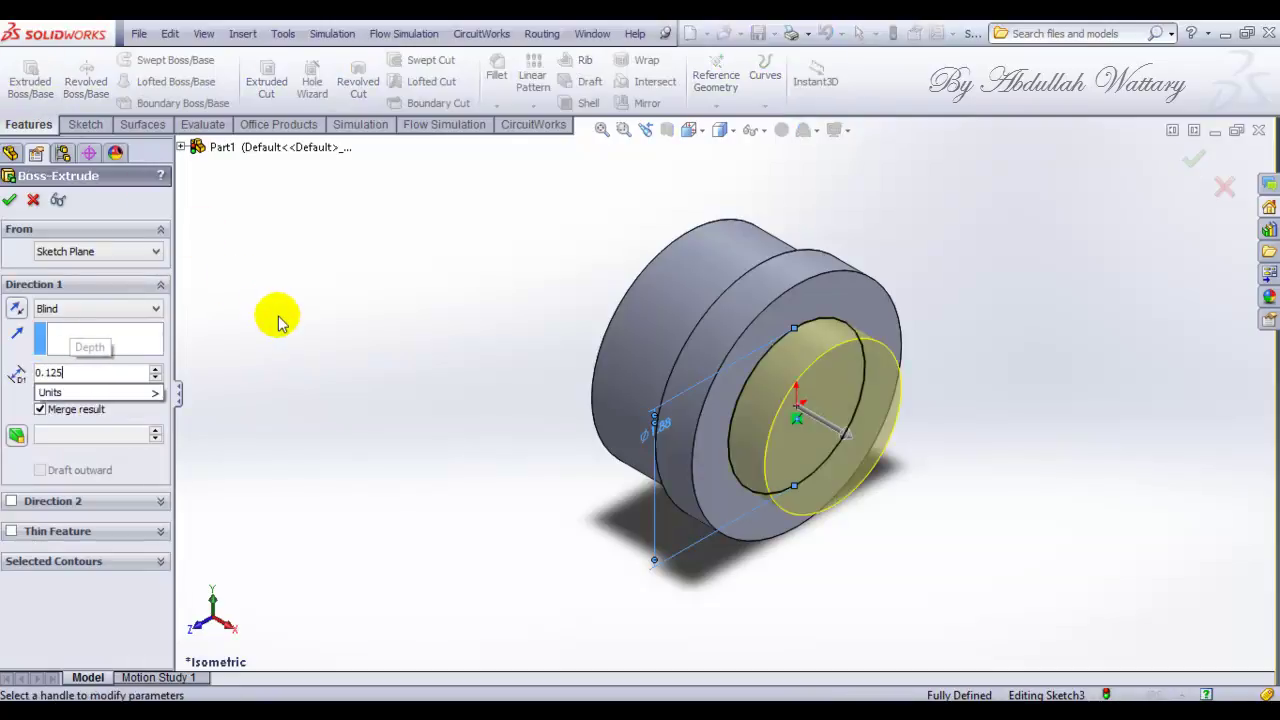
{"action": "key", "text": "Return"}
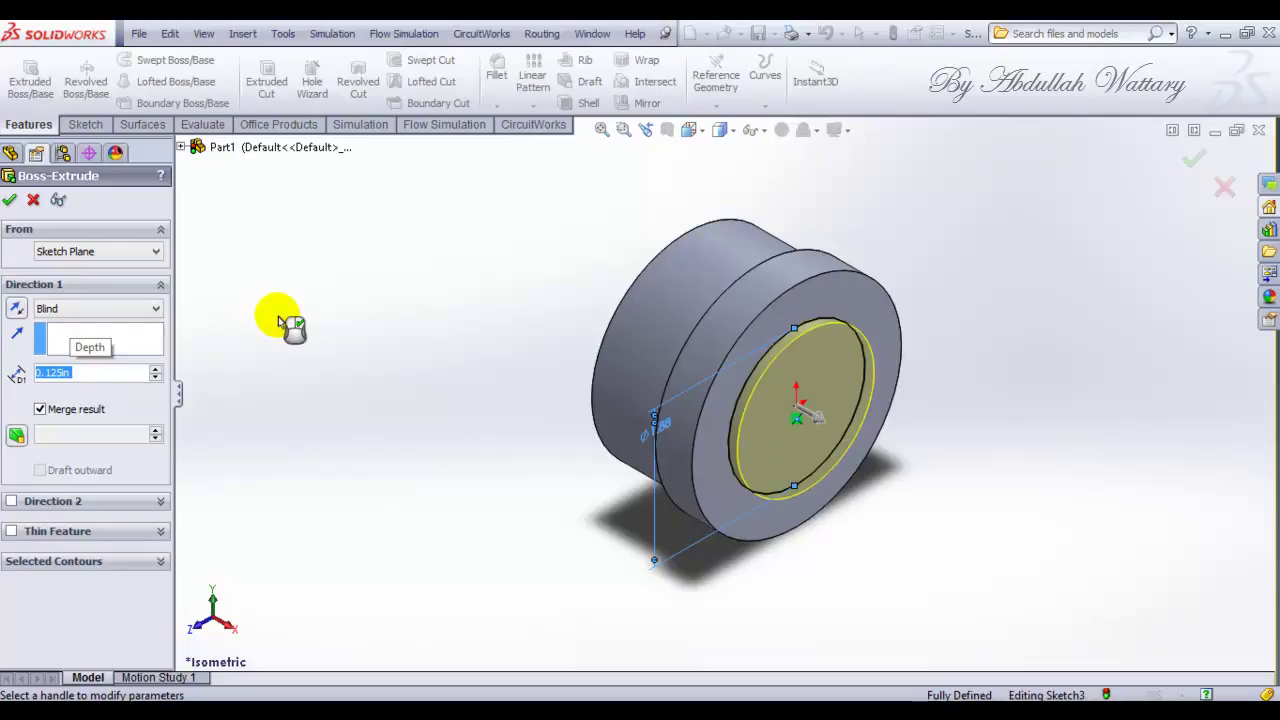
{"action": "left_click", "coordinate": [10, 201]}
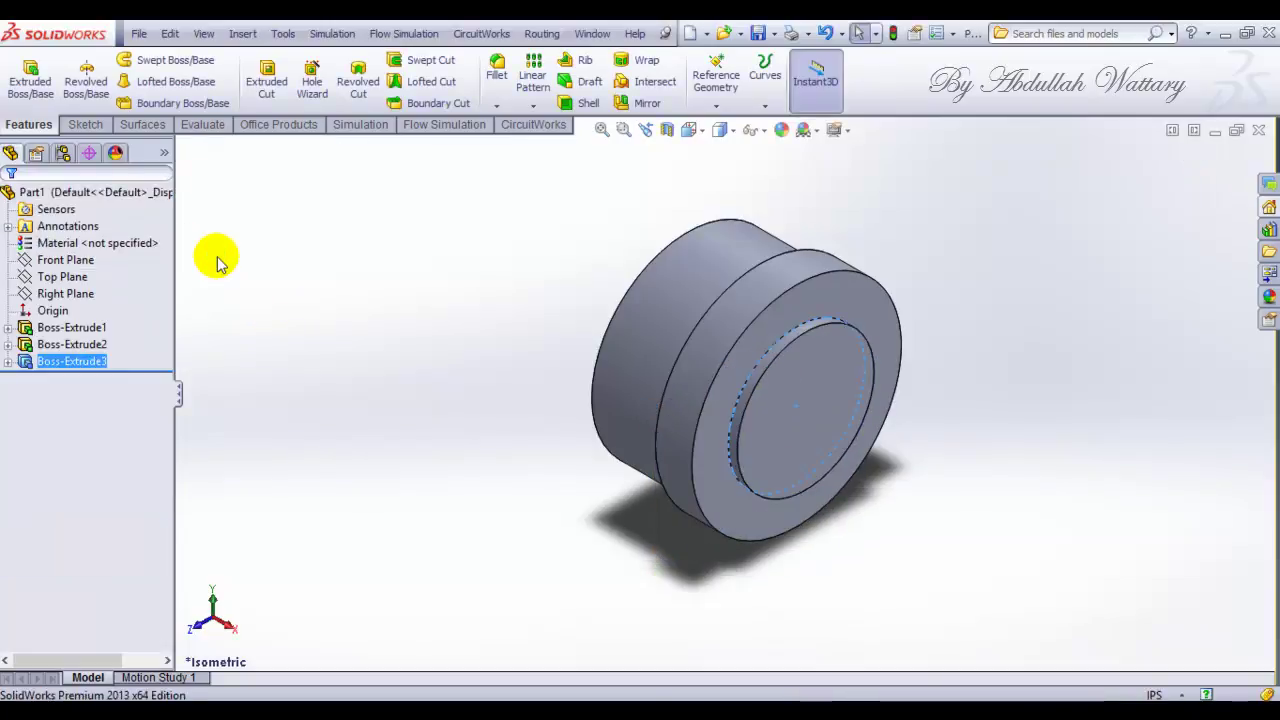
{"action": "left_click", "coordinate": [457, 232]}
{"action": "key", "text": "alt+Tab"}
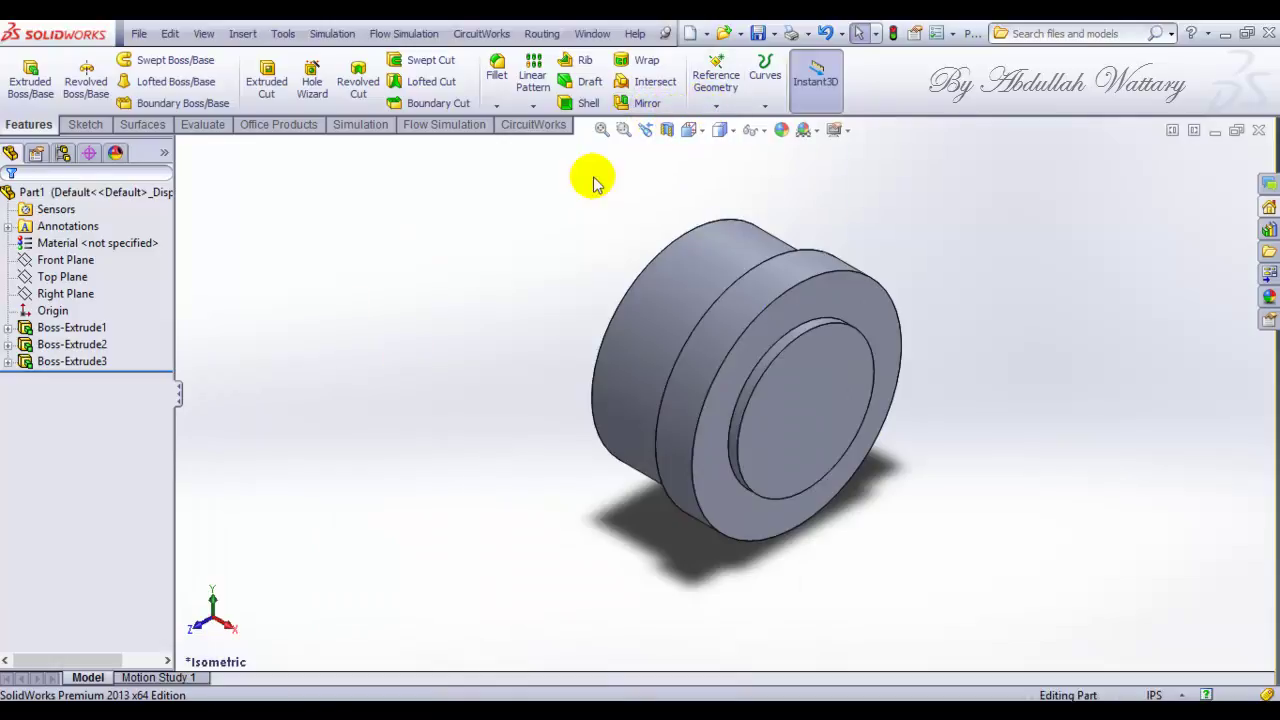
Mirror the whole pulley body across its front circular face to create Mirror1
{"action": "left_click", "coordinate": [640, 104]}
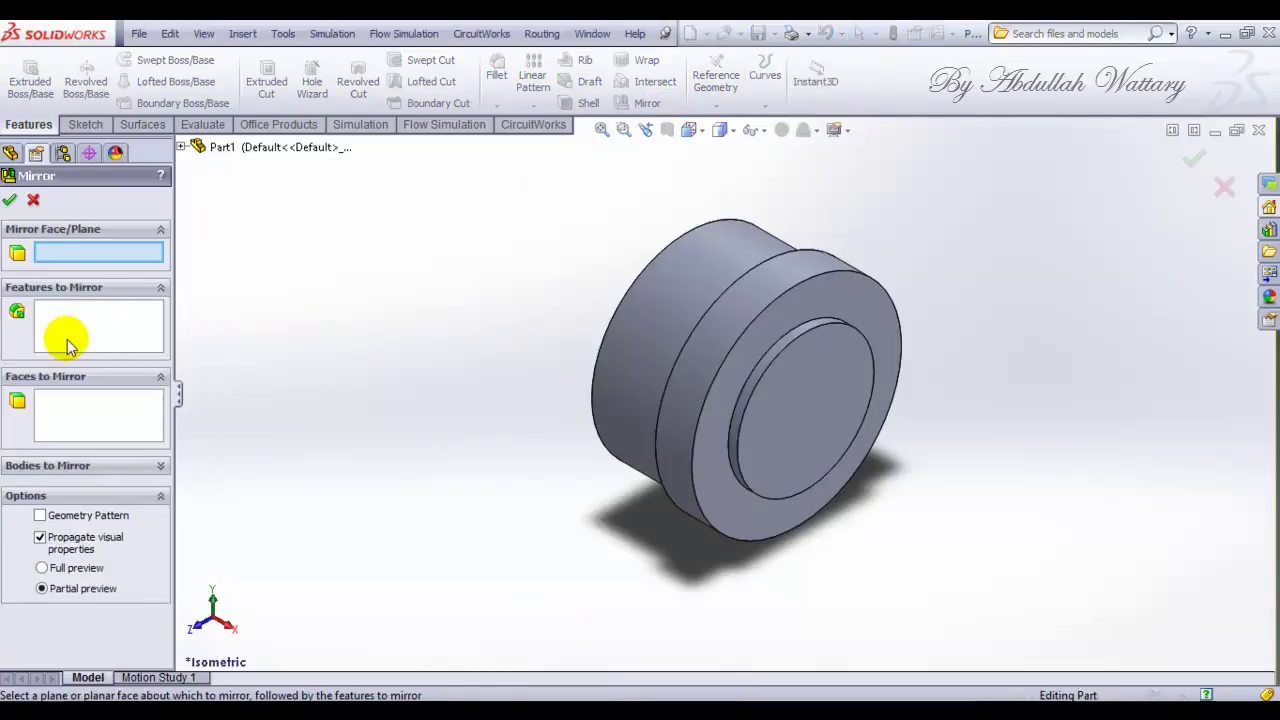
{"action": "left_click", "coordinate": [802, 410]}
{"action": "left_click", "coordinate": [134, 417]}
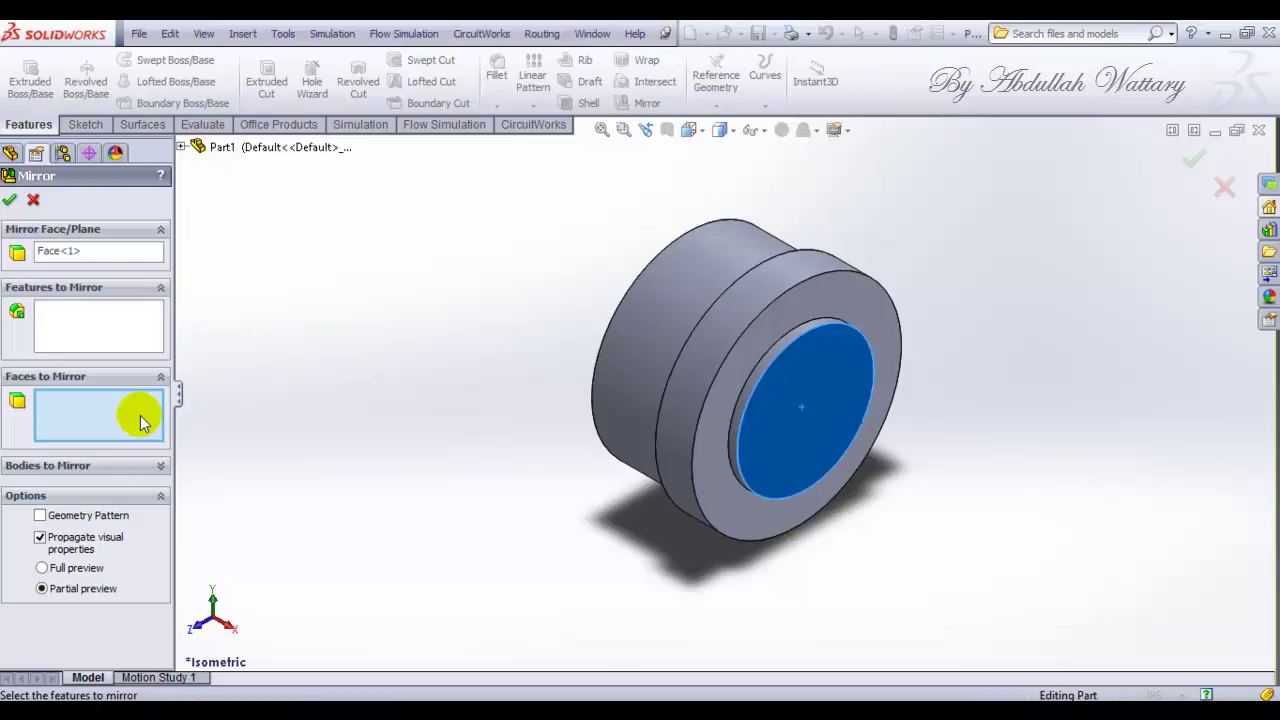
{"action": "left_click", "coordinate": [128, 466]}
{"action": "left_click", "coordinate": [658, 327]}
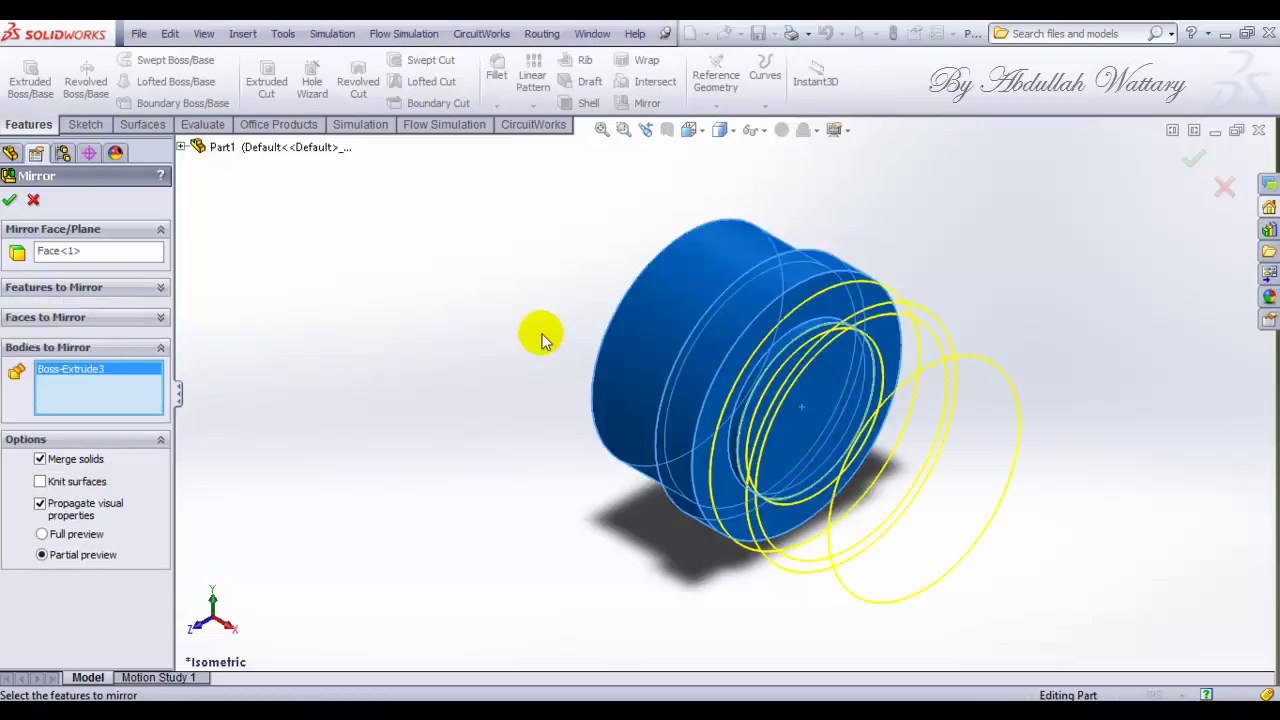
{"action": "left_click", "coordinate": [12, 201]}
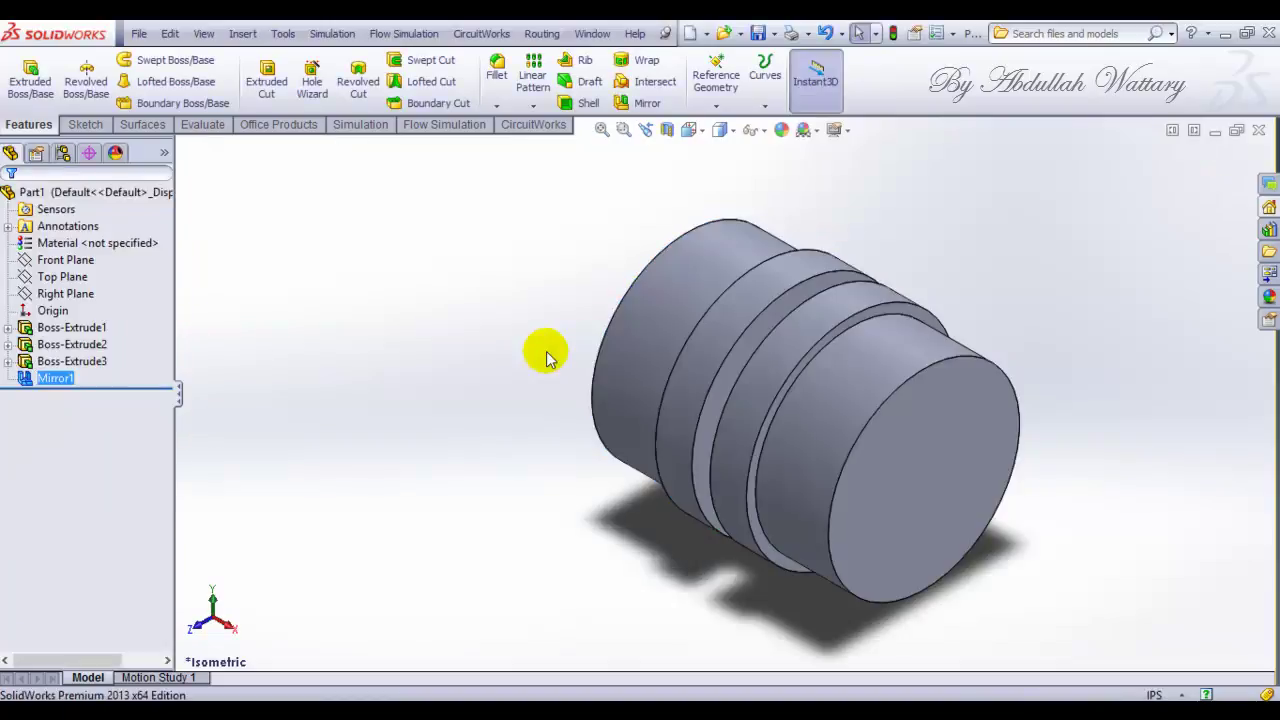
Open Sketch4 on the pulley's end face, viewed head-on, and draw a circle at the origin
{"action": "scroll", "coordinate": [1012, 380], "scroll_direction": "down", "scroll_amount": 2}
{"action": "left_click", "coordinate": [900, 467]}
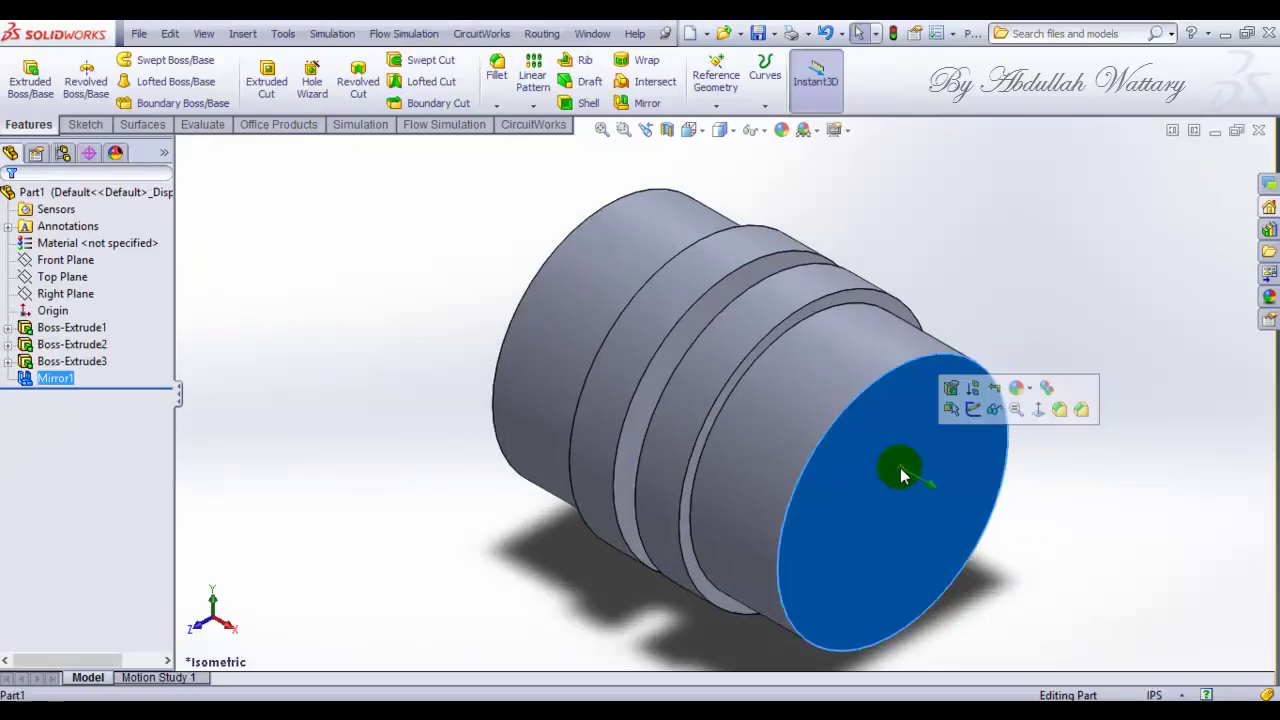
{"action": "left_click", "coordinate": [971, 407]}
{"action": "right_click", "coordinate": [80, 395]}
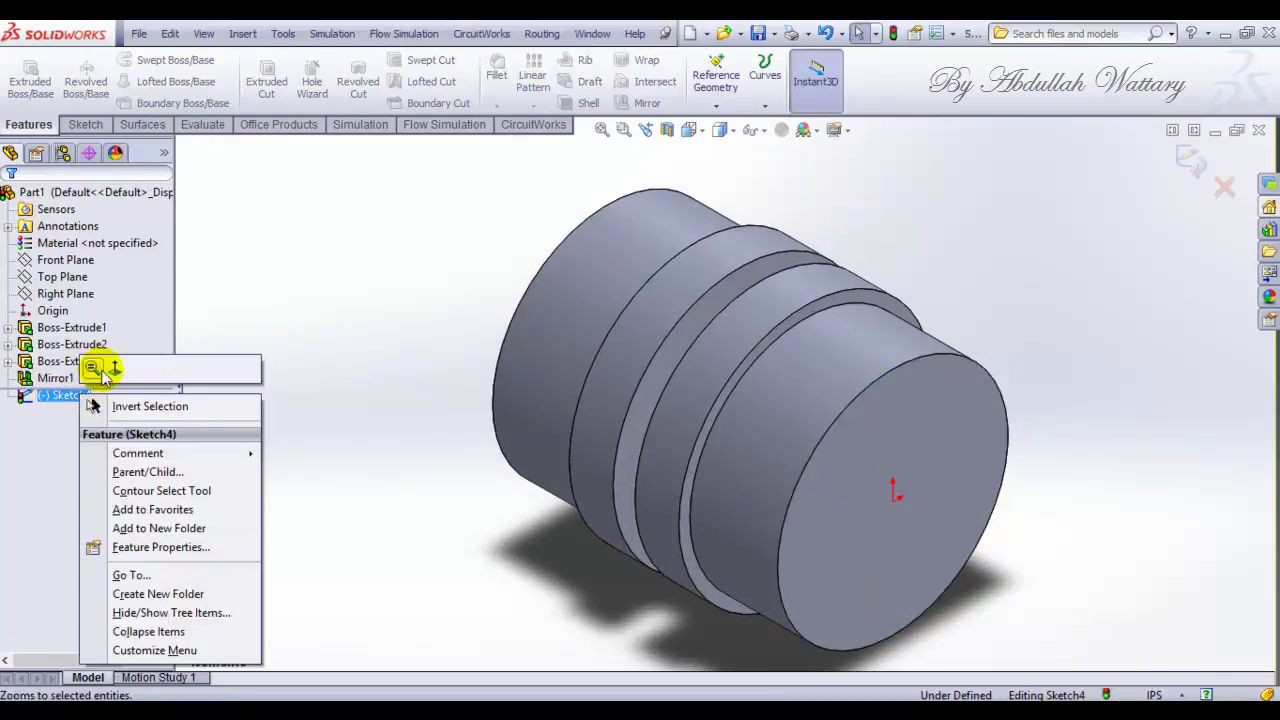
{"action": "left_click", "coordinate": [105, 366]}
{"action": "key", "text": "alt+Tab"}
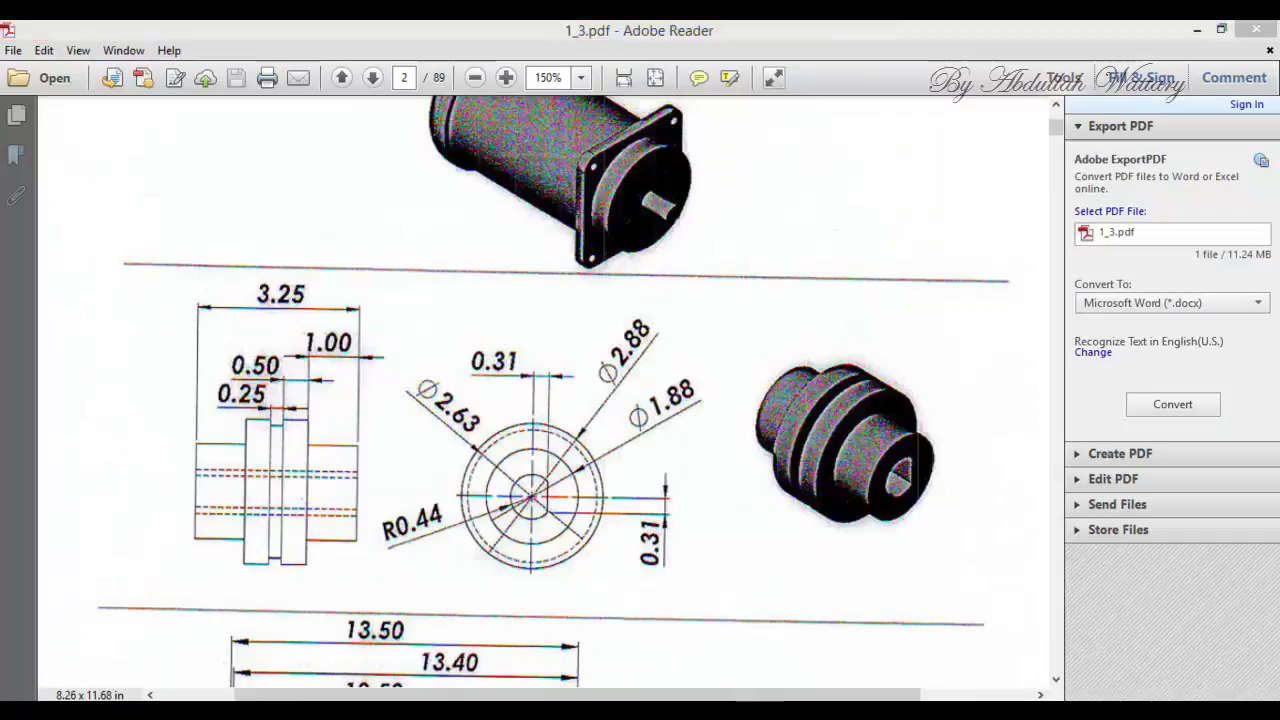
{"action": "key", "text": "alt+Tab"}
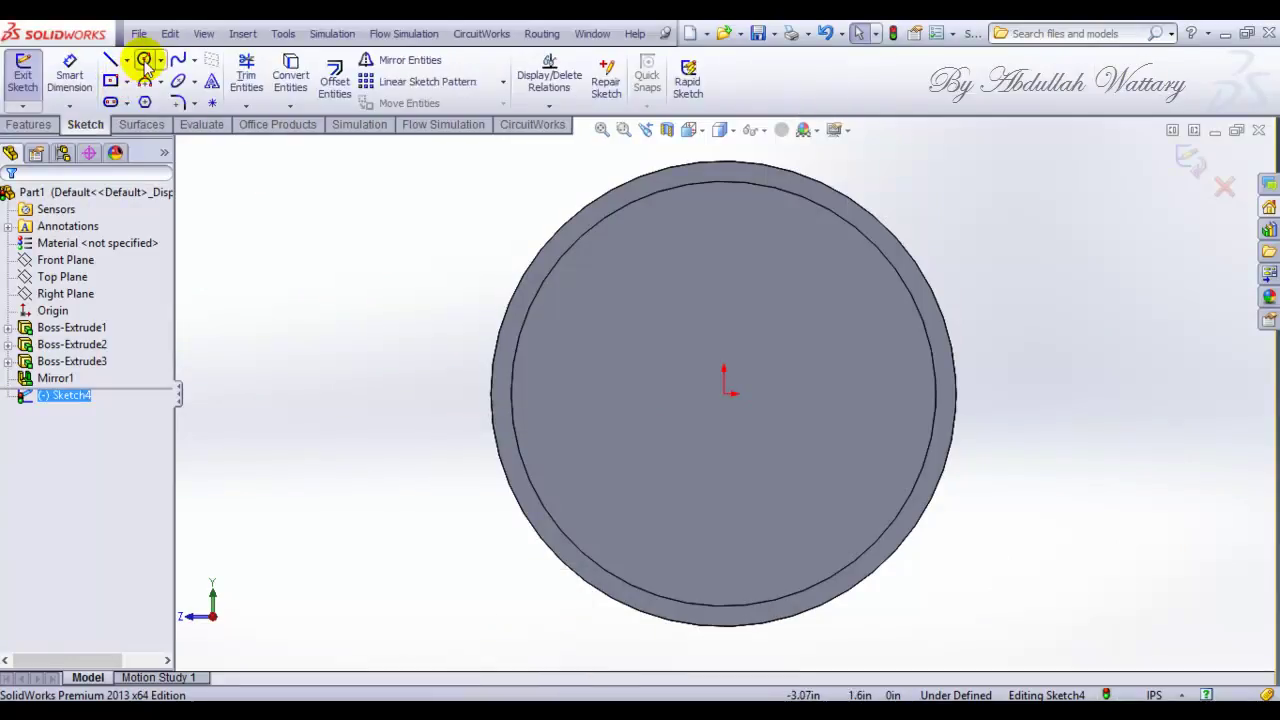
{"action": "left_click", "coordinate": [145, 62]}
{"action": "left_click", "coordinate": [723, 393]}
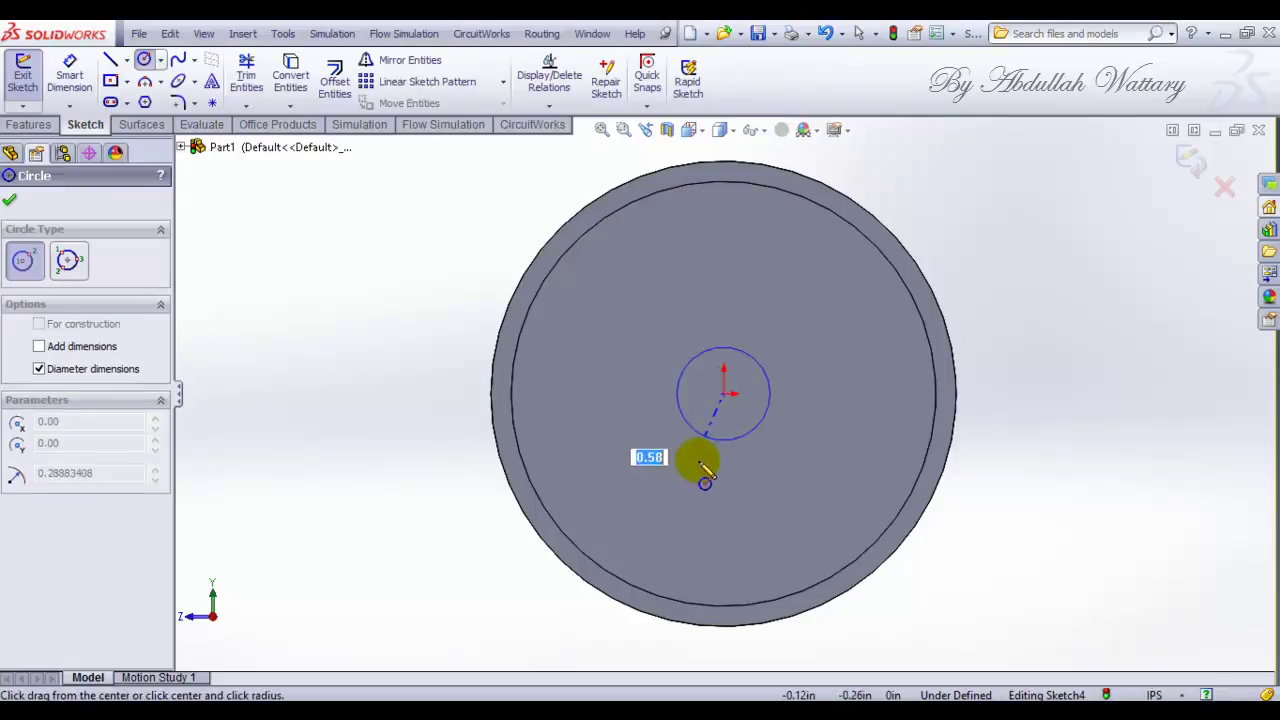
{"action": "left_click", "coordinate": [688, 488]}
{"action": "left_click", "coordinate": [69, 72]}
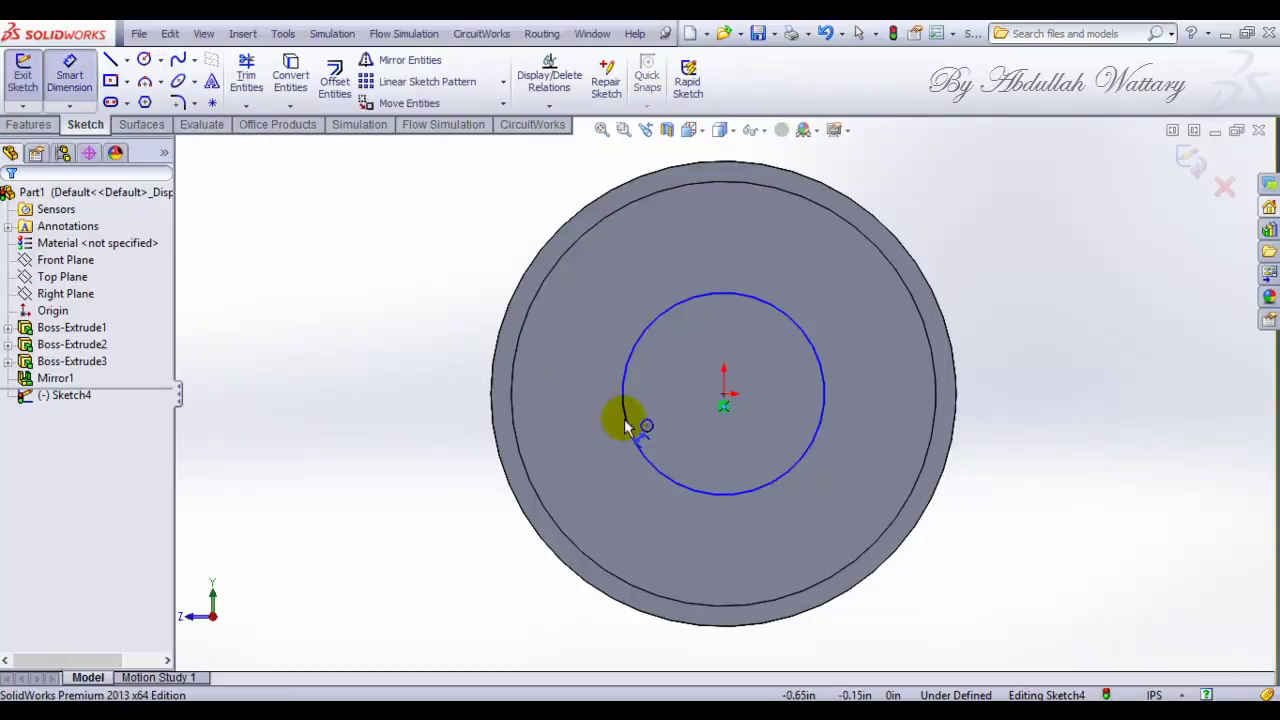
Dimension the centred bore circle to 0.44 in diameter, fully defining Sketch4
{"action": "left_click", "coordinate": [628, 432]}
{"action": "left_click", "coordinate": [380, 400]}
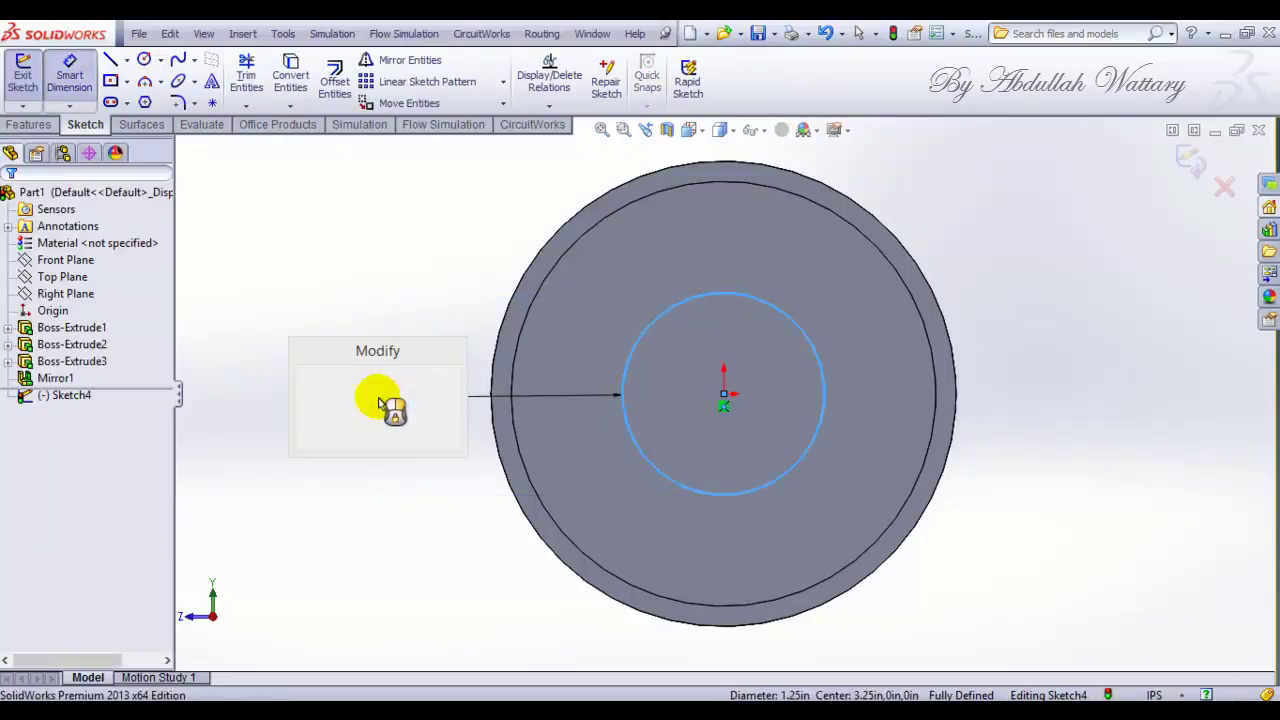
{"action": "type", "text": "0.44"}
{"action": "key", "text": "Return"}
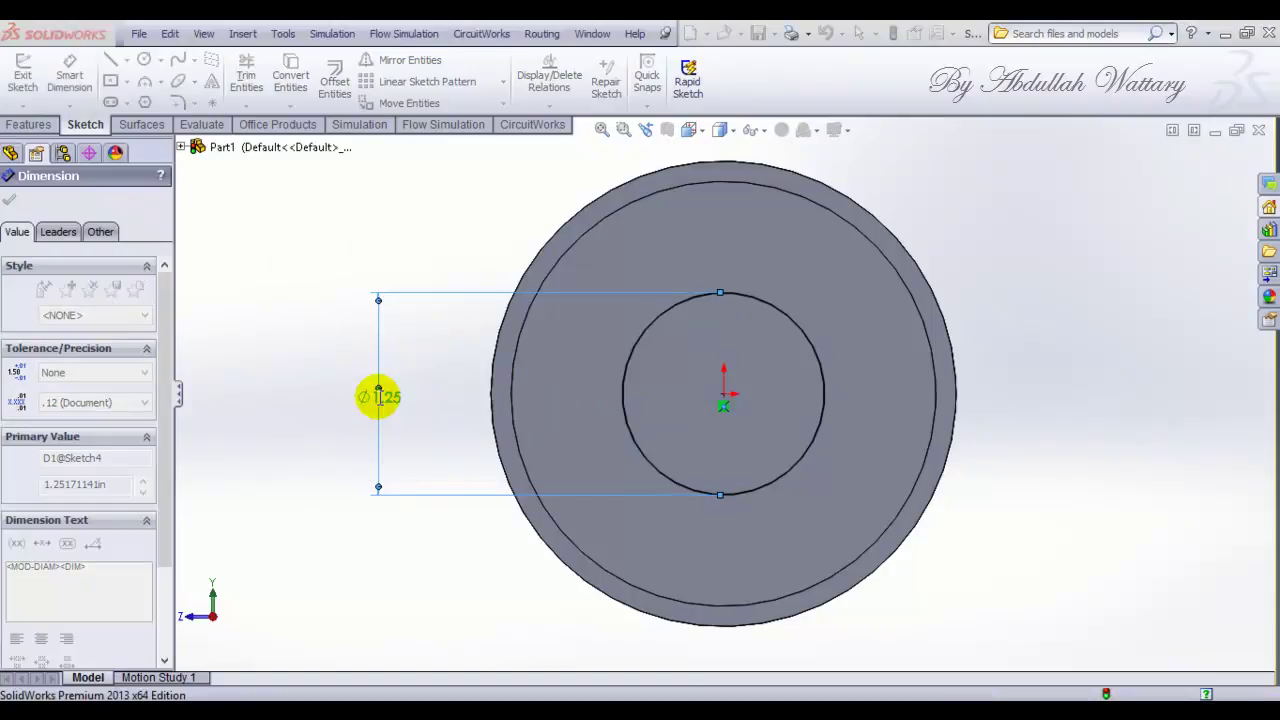
{"action": "key", "text": "alt+Tab"}
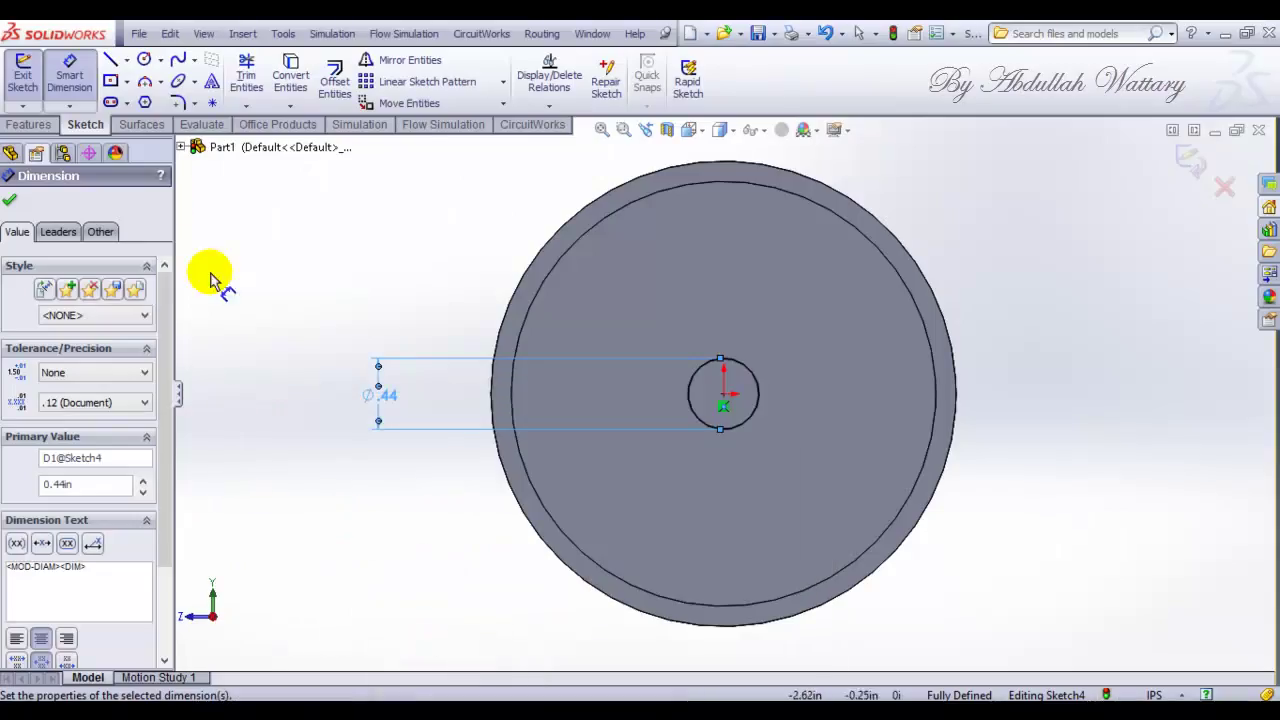
Draw a narrow corner rectangle from the bore circle's right edge down below the circle
{"action": "left_click", "coordinate": [110, 81]}
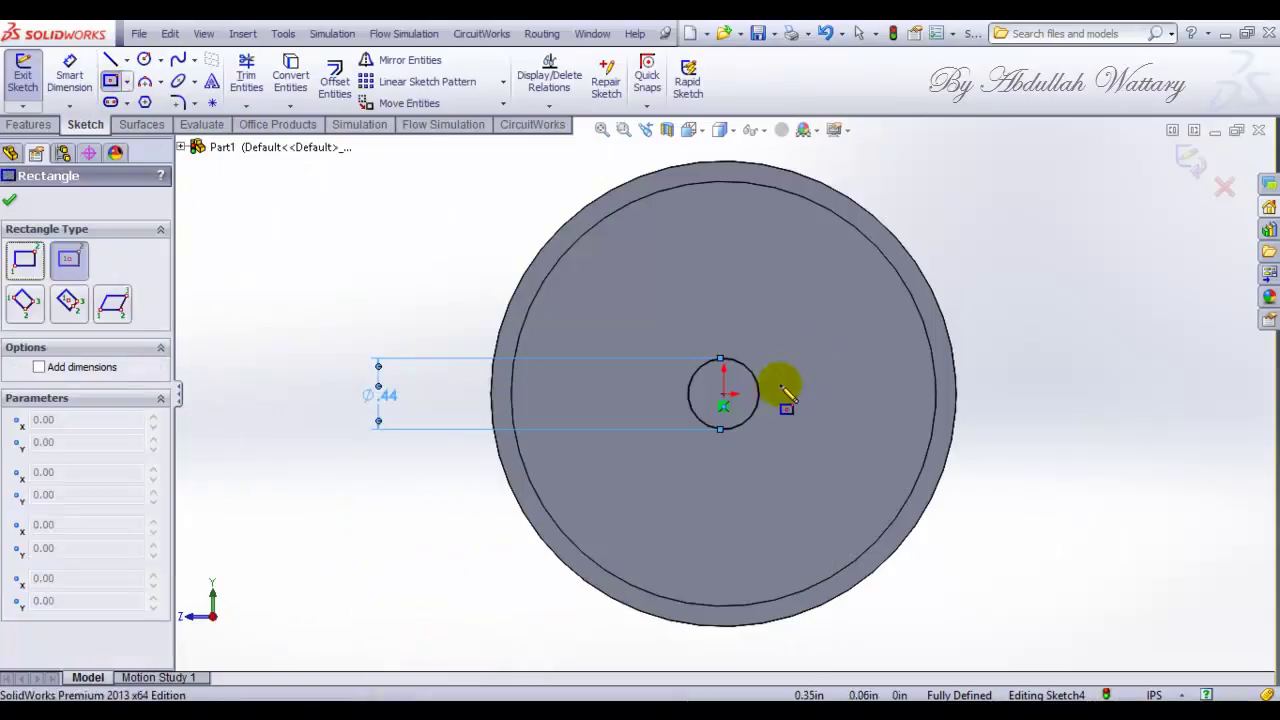
{"action": "scroll", "coordinate": [770, 390], "scroll_direction": "down", "scroll_amount": 3}
{"action": "left_click", "coordinate": [737, 400]}
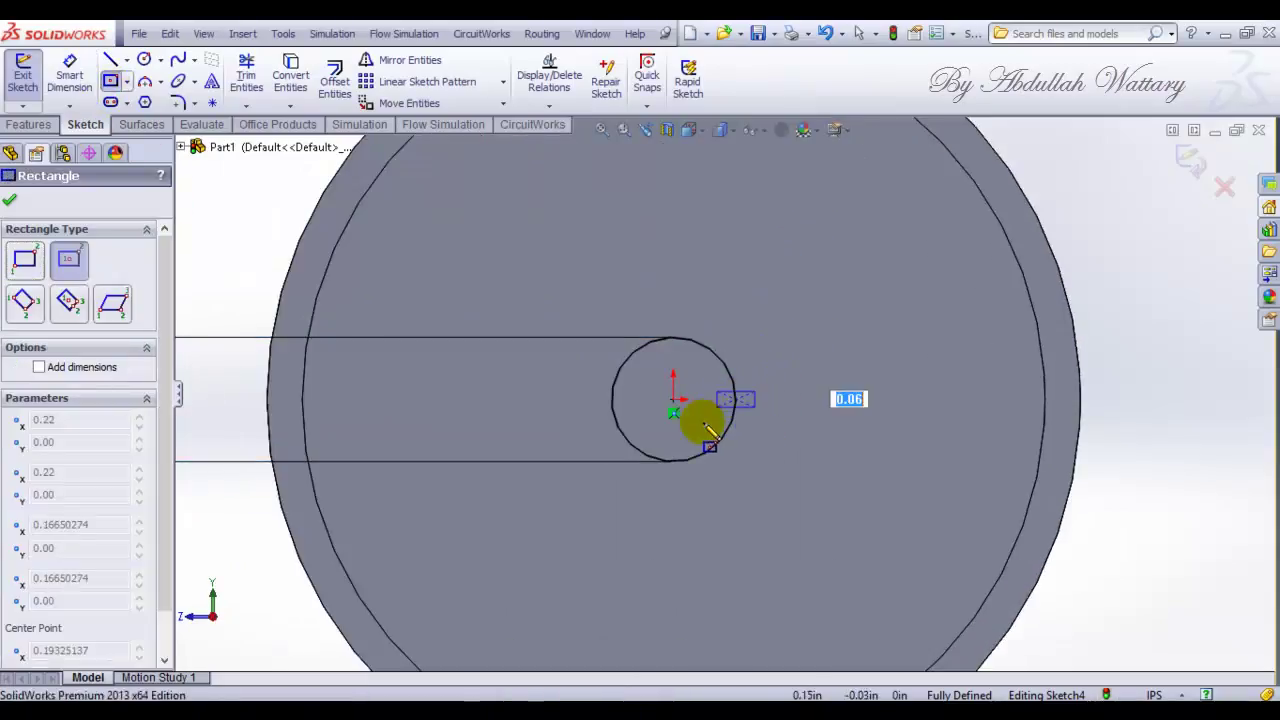
{"action": "key", "text": "Escape"}
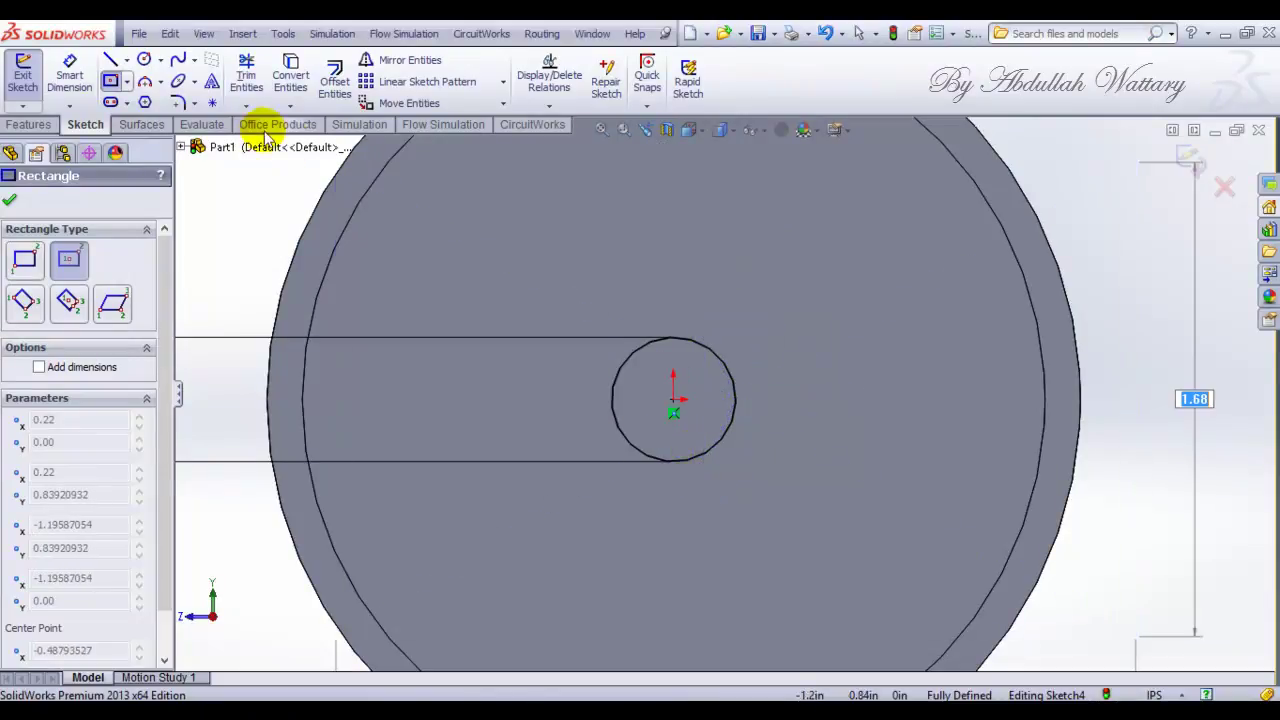
{"action": "key", "text": "Escape"}
{"action": "left_click", "coordinate": [126, 81]}
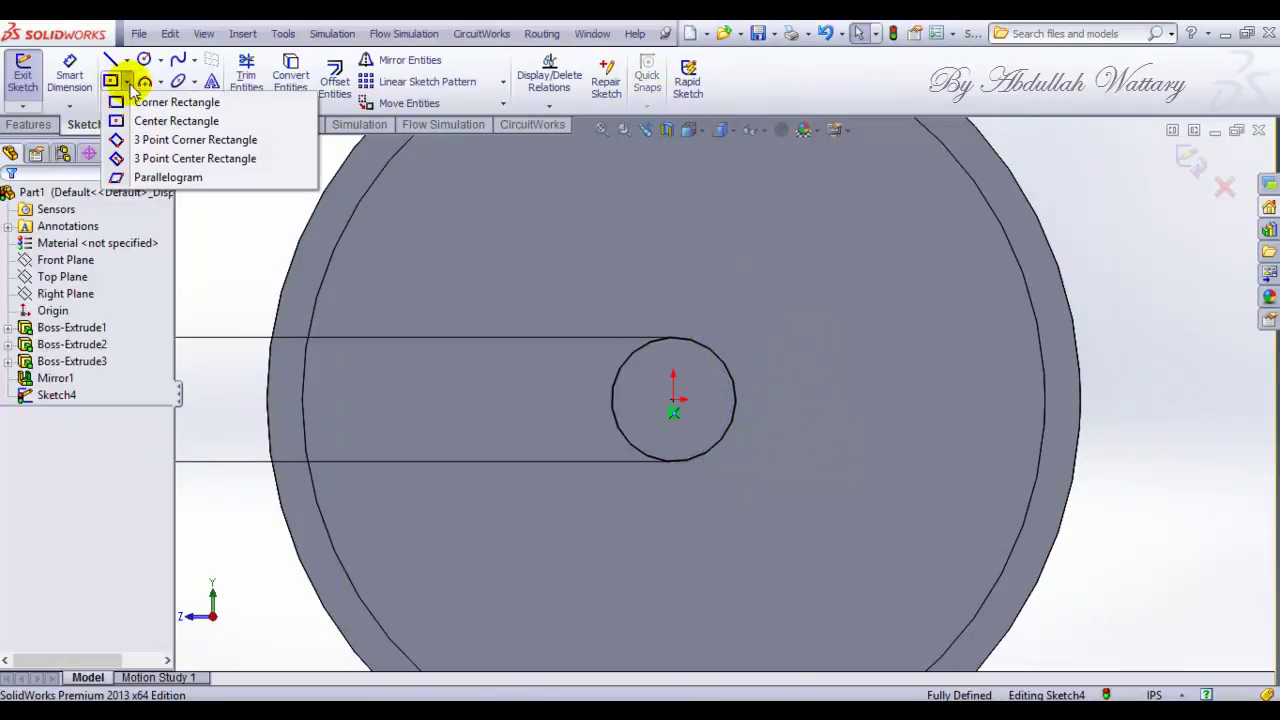
{"action": "left_click", "coordinate": [737, 400]}
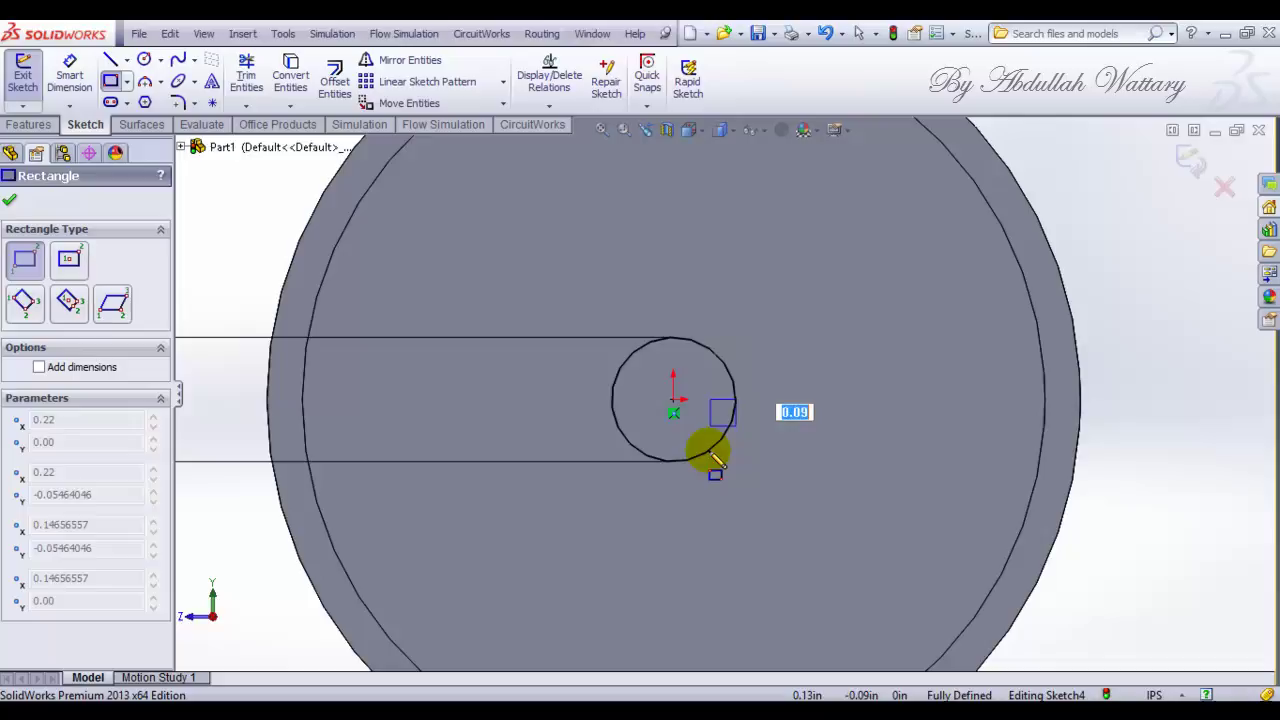
{"action": "left_click", "coordinate": [705, 515]}
{"action": "key", "text": "Escape"}
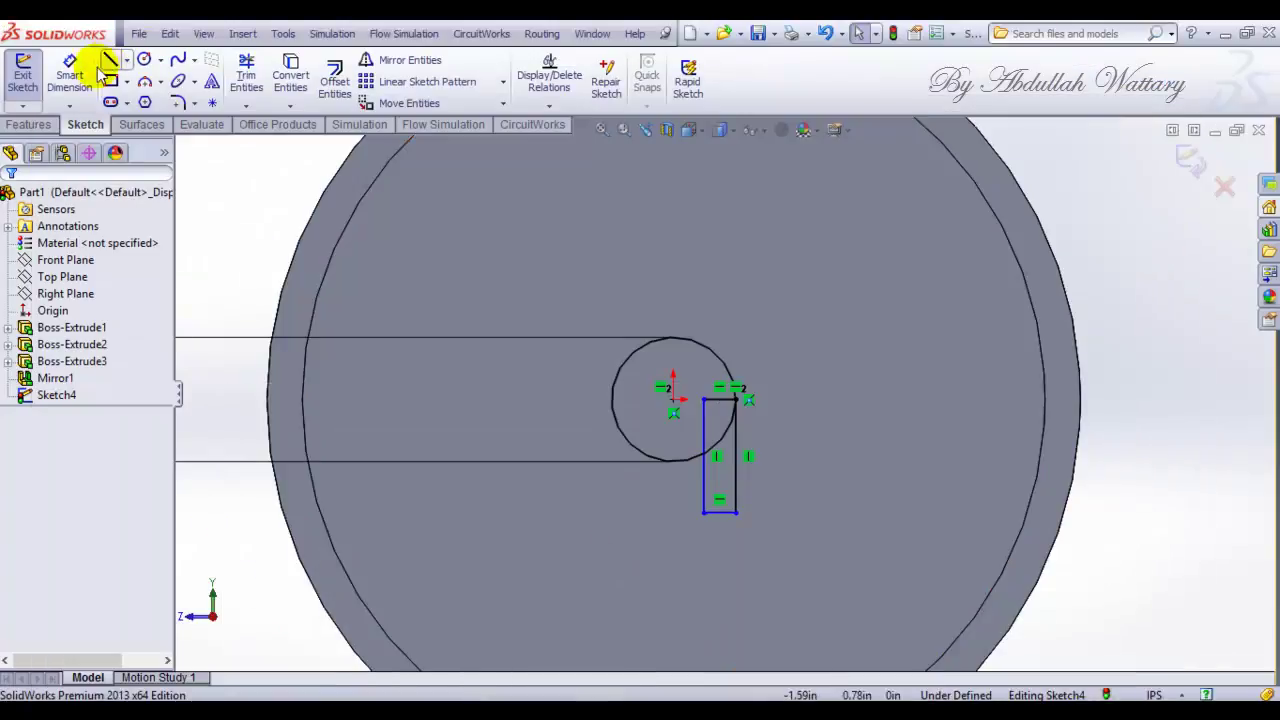
{"action": "left_click", "coordinate": [90, 72]}
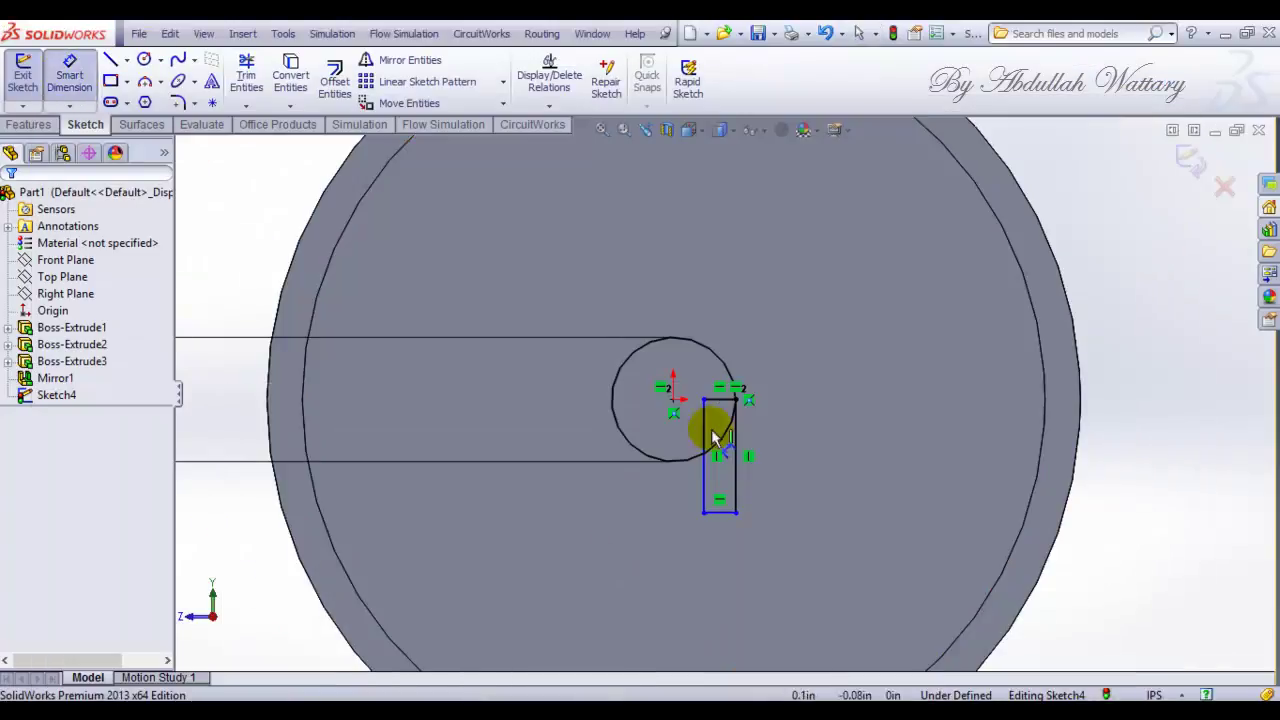
Set the rectangle's edge length to 0.31 and draw a second narrow rectangle stacked above it
{"action": "left_click", "coordinate": [762, 452]}
{"action": "left_click", "coordinate": [820, 450]}
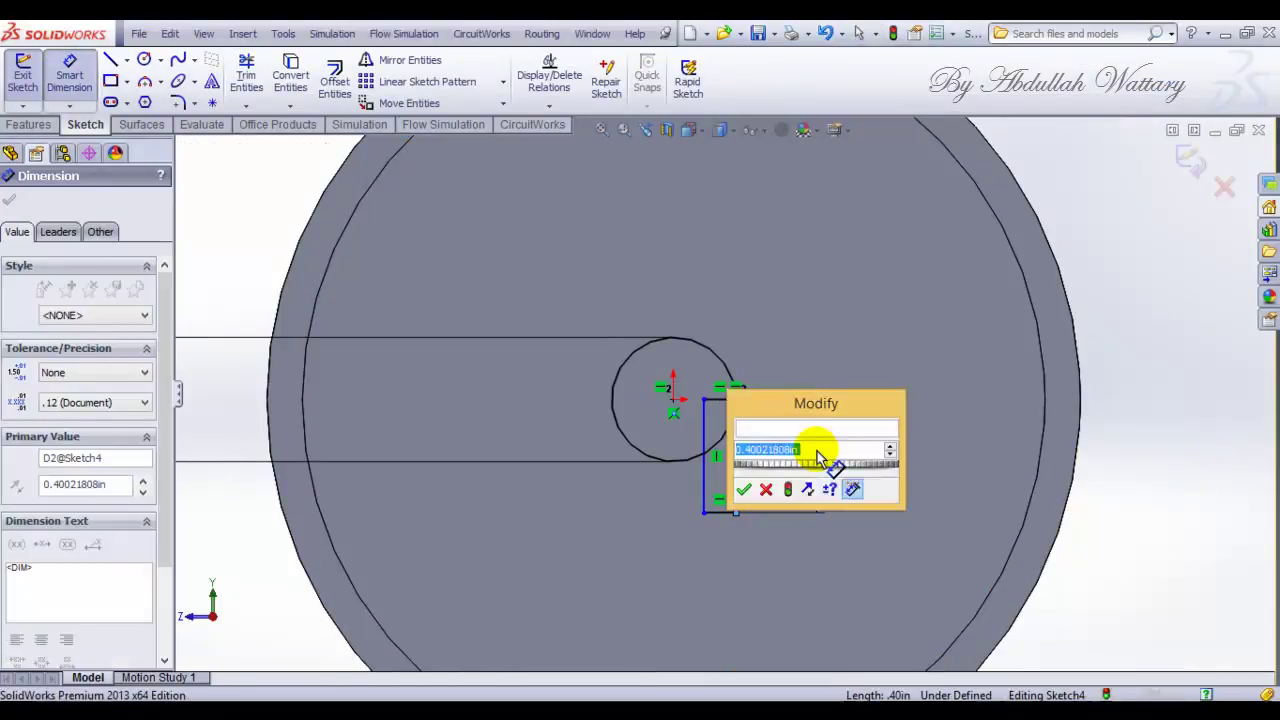
{"action": "type", "text": "0.31"}
{"action": "key", "text": "Return"}
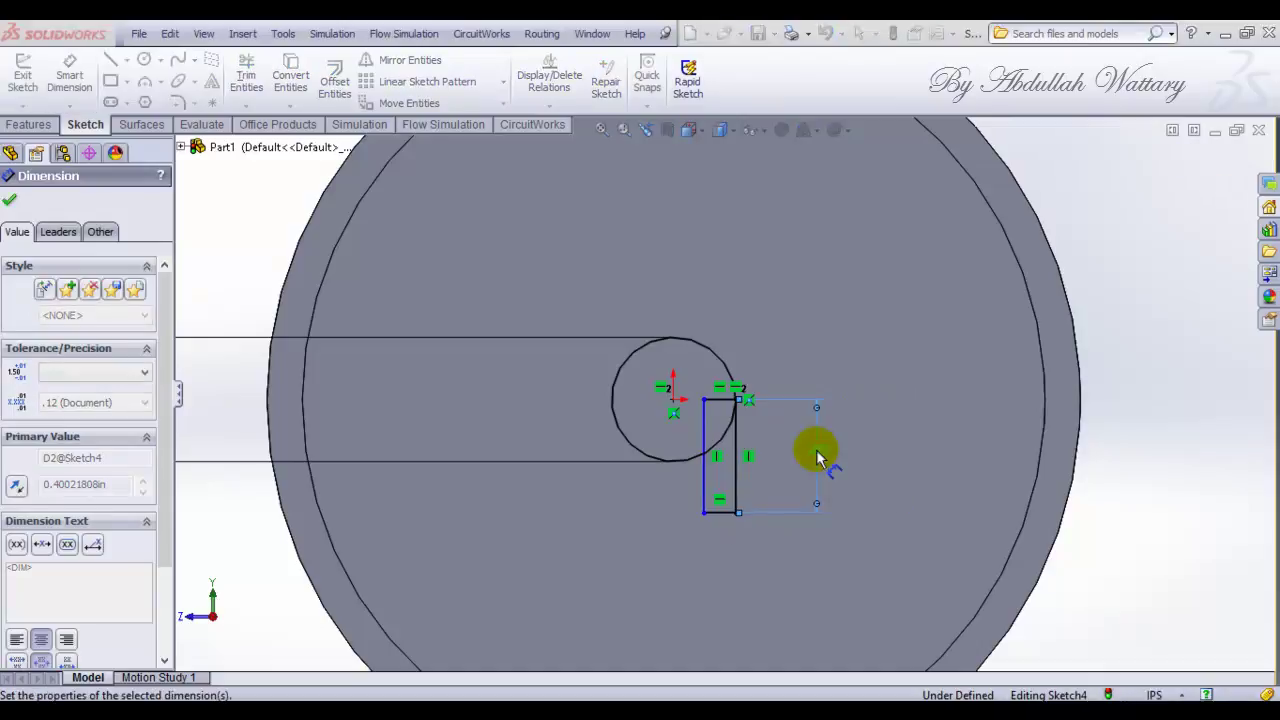
{"action": "left_click", "coordinate": [113, 86]}
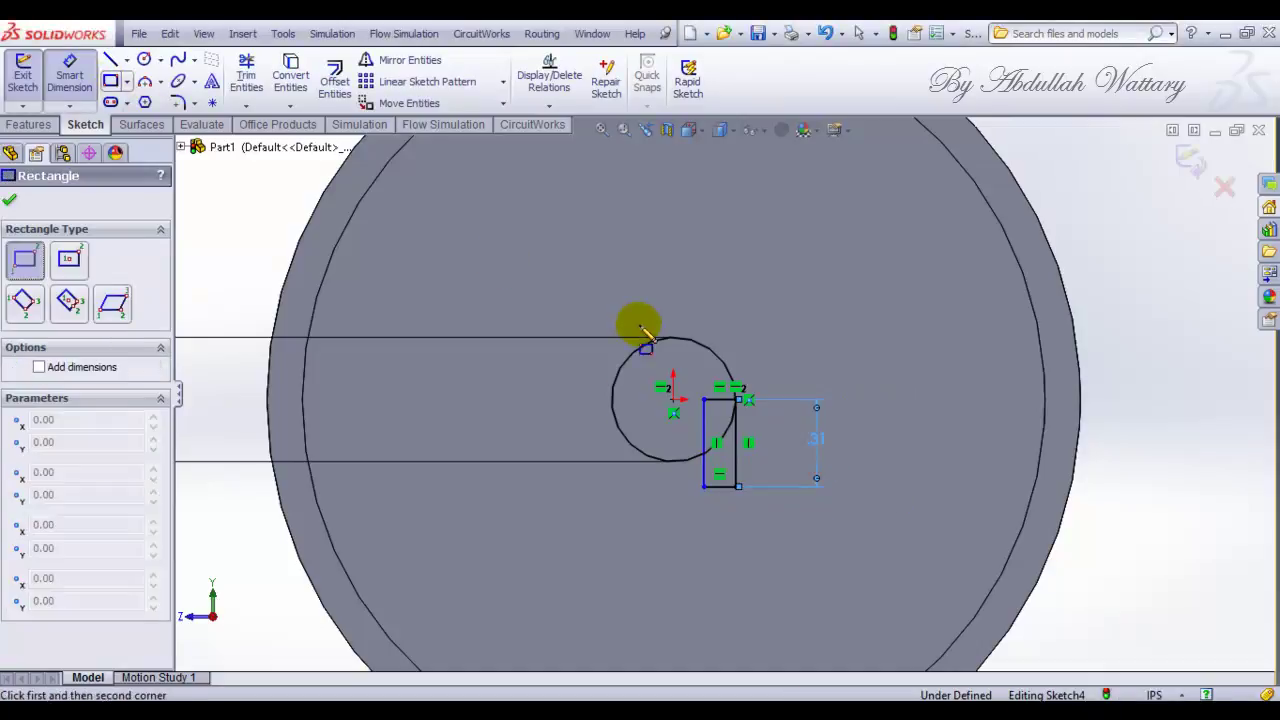
{"action": "left_click", "coordinate": [705, 400]}
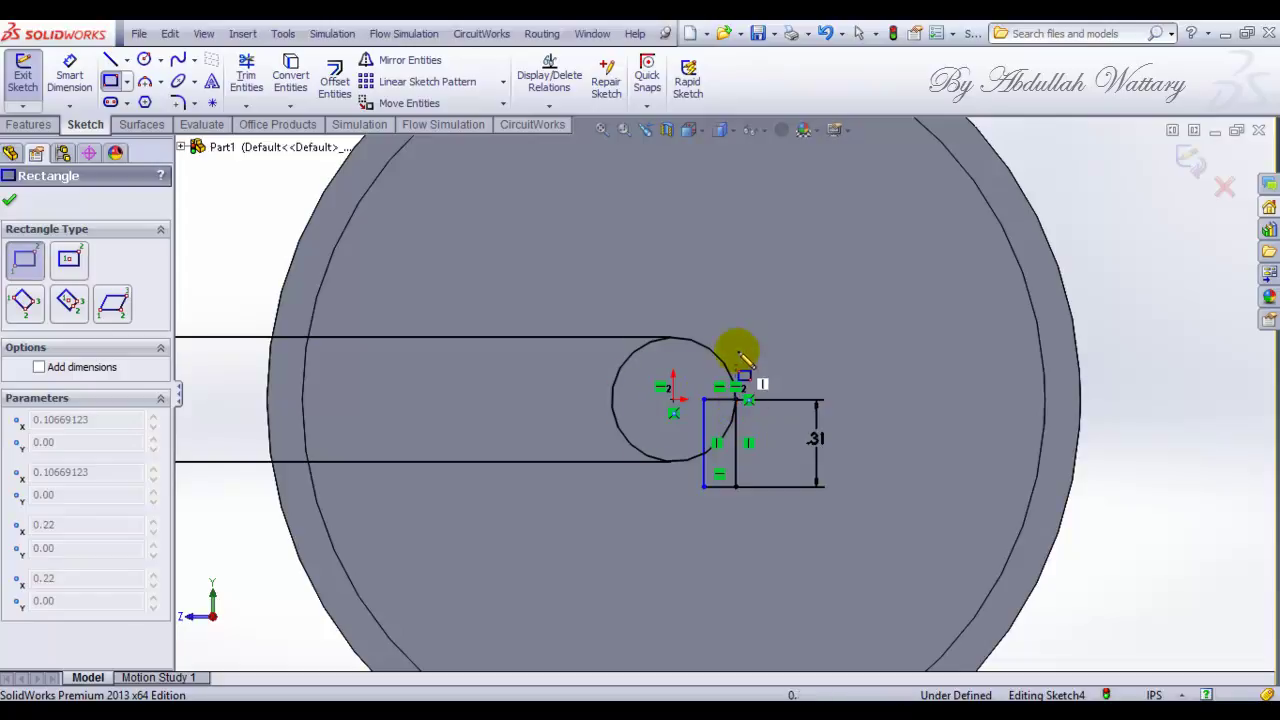
{"action": "key", "text": "Escape"}
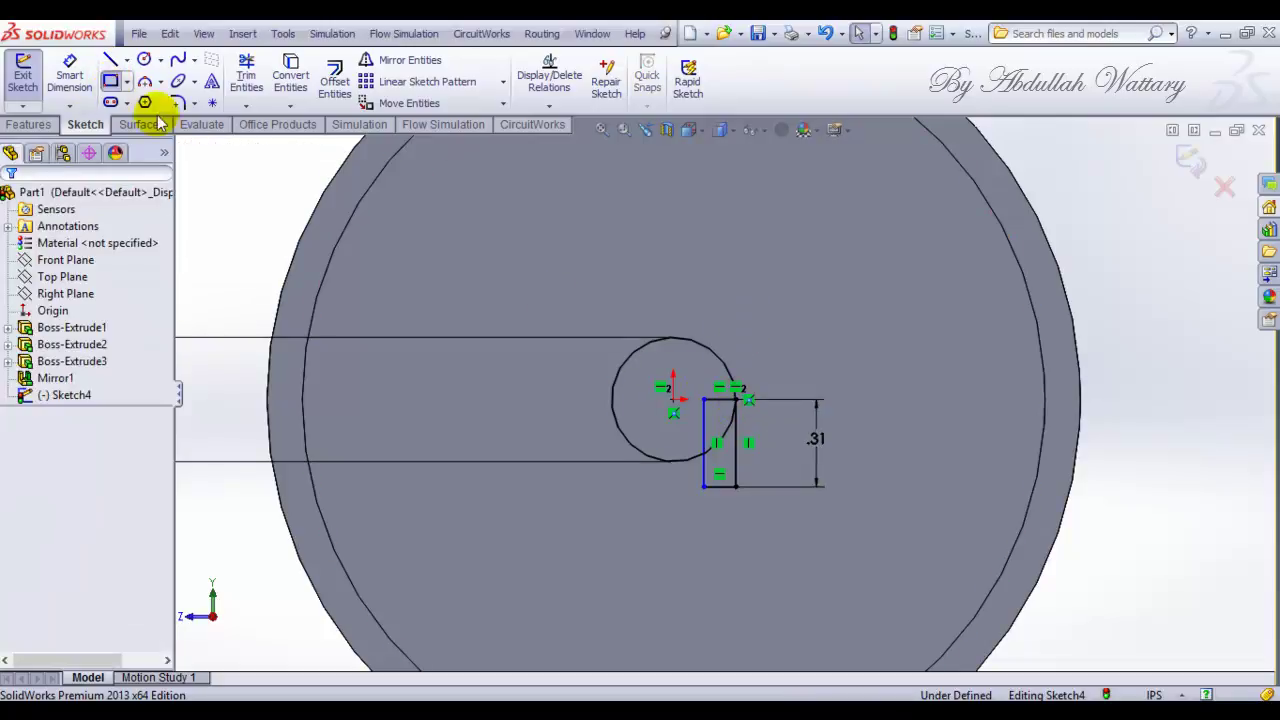
{"action": "left_click", "coordinate": [110, 80]}
{"action": "left_click", "coordinate": [737, 400]}
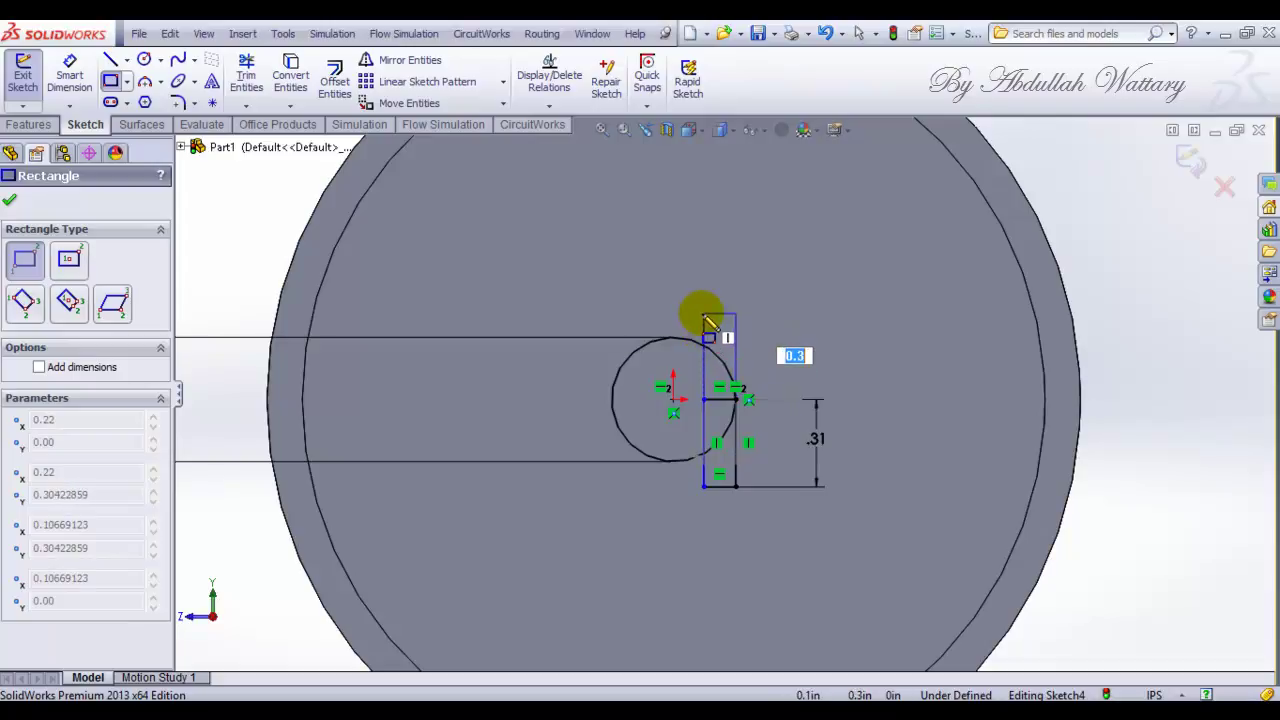
{"action": "left_click", "coordinate": [706, 320]}
{"action": "key", "text": "Escape"}
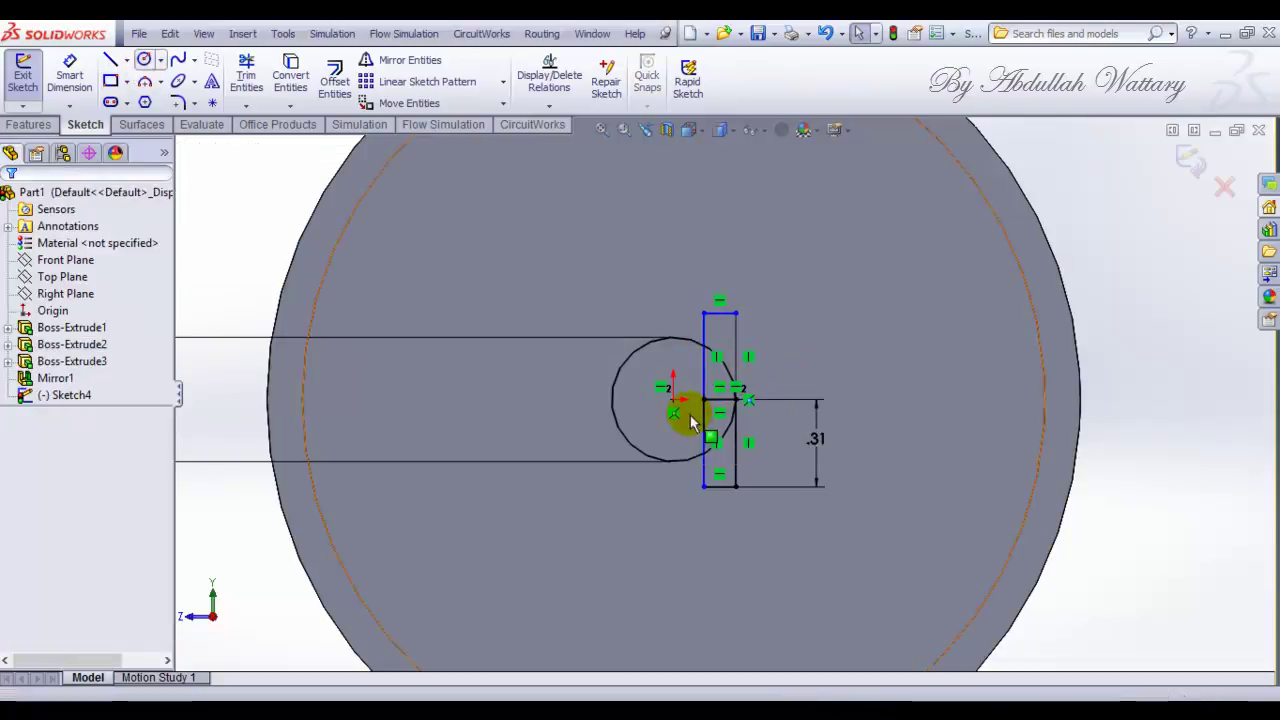
Redraw the 0.44 in bore circle at the origin, tangent to the rectangle's edge
{"action": "left_click", "coordinate": [144, 59]}
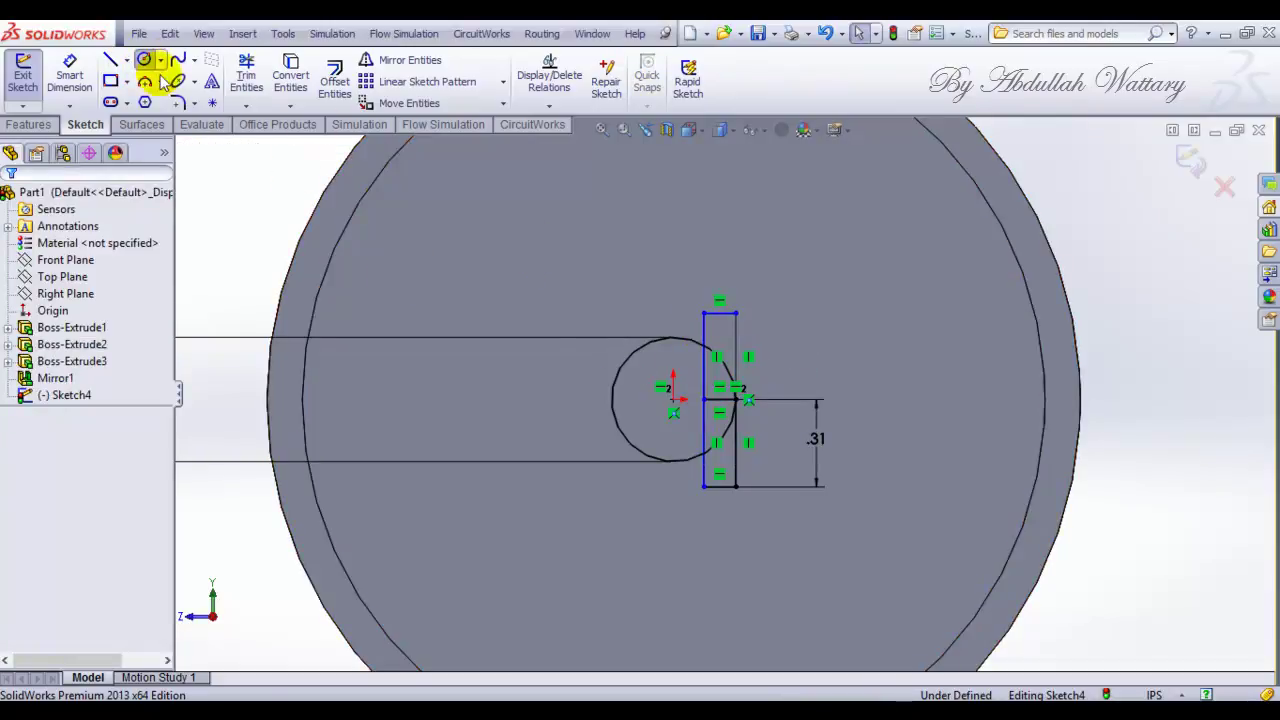
{"action": "left_click", "coordinate": [672, 400]}
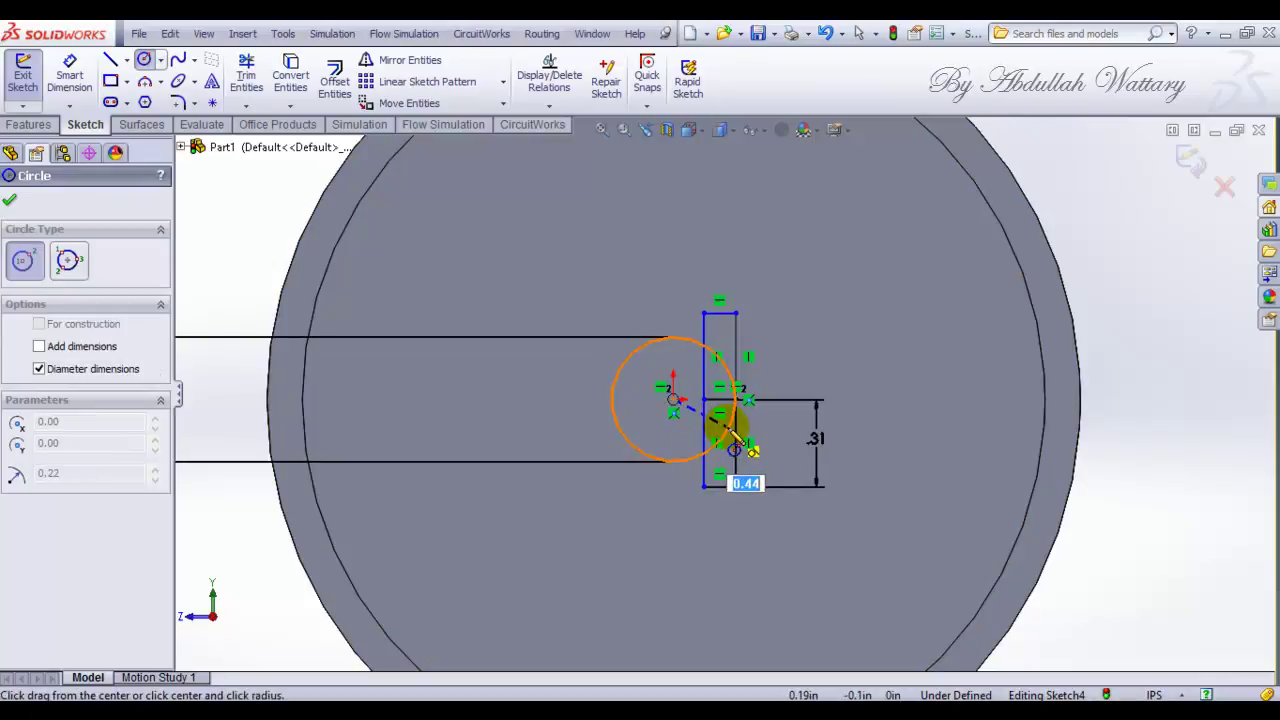
{"action": "left_click", "coordinate": [733, 437]}
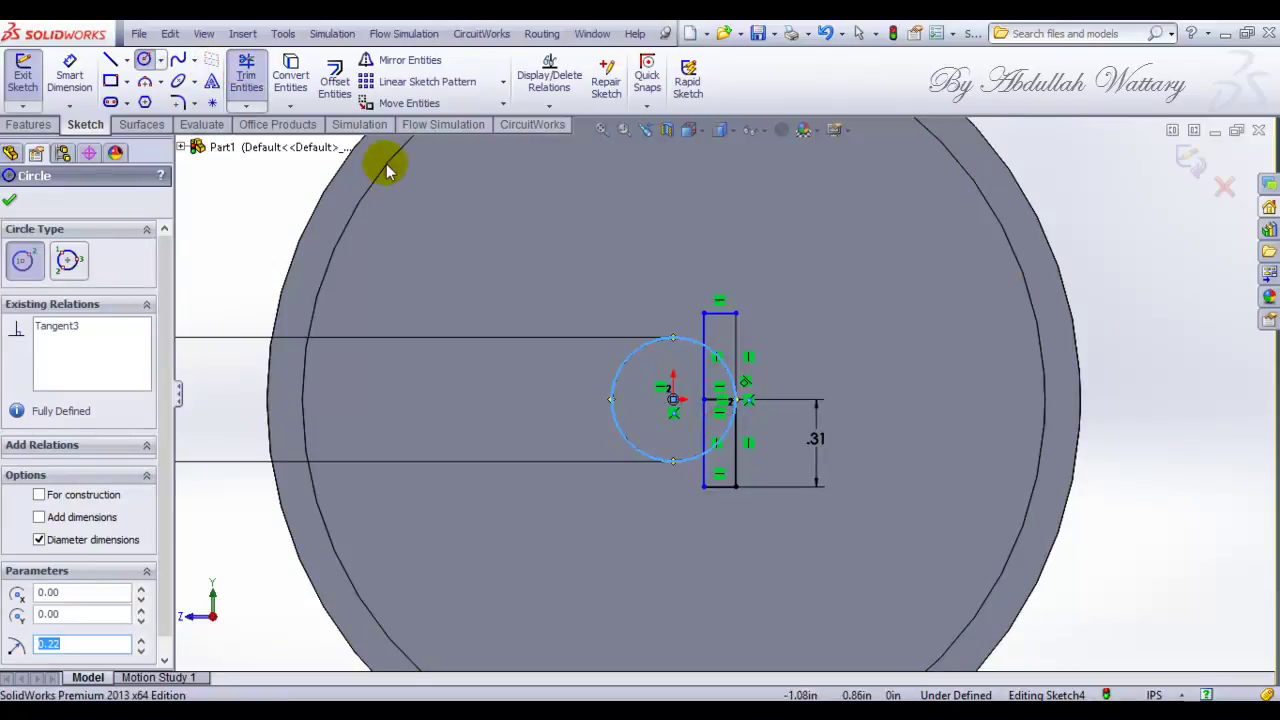
{"action": "key", "text": "t"}
{"action": "scroll", "coordinate": [790, 335], "scroll_direction": "down", "scroll_amount": 2}
{"action": "scroll", "coordinate": [700, 320], "scroll_direction": "down", "scroll_amount": 1}
Trim the rectangle's top line and the vertical line above the circle, undoing a wrong trim
{"action": "left_click", "coordinate": [658, 313]}
{"action": "left_click", "coordinate": [680, 337]}
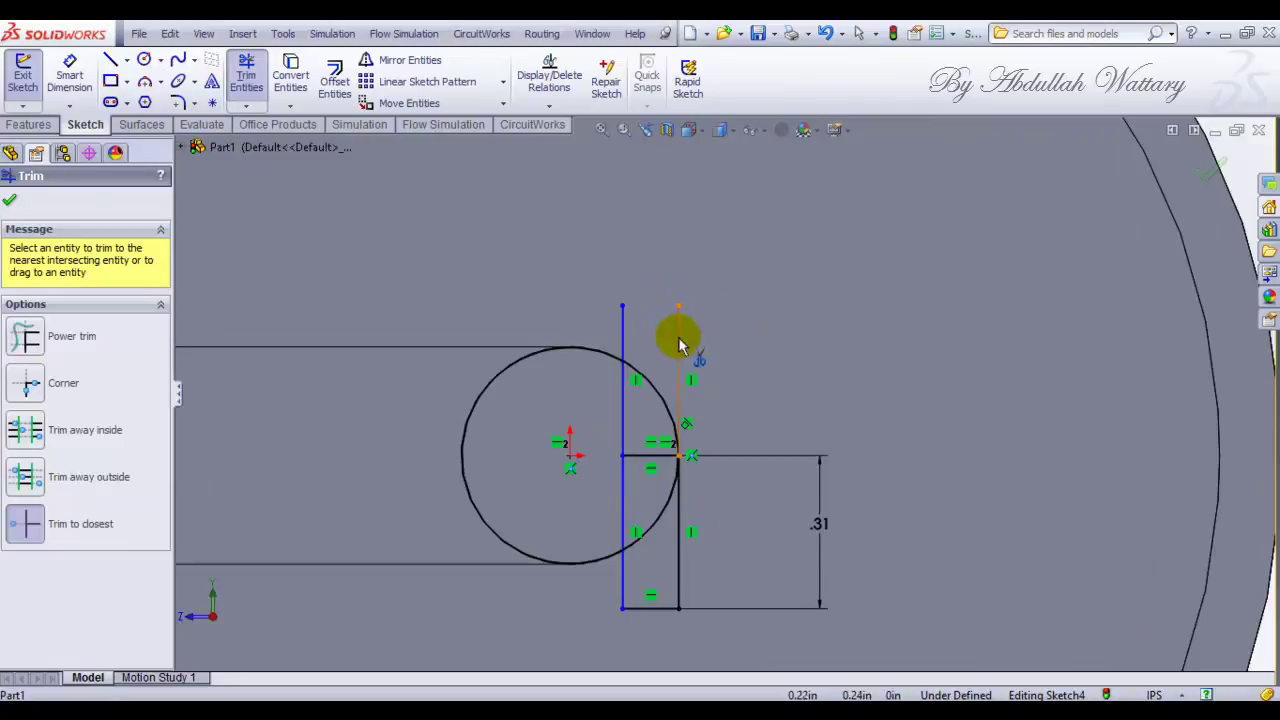
{"action": "left_click", "coordinate": [623, 335]}
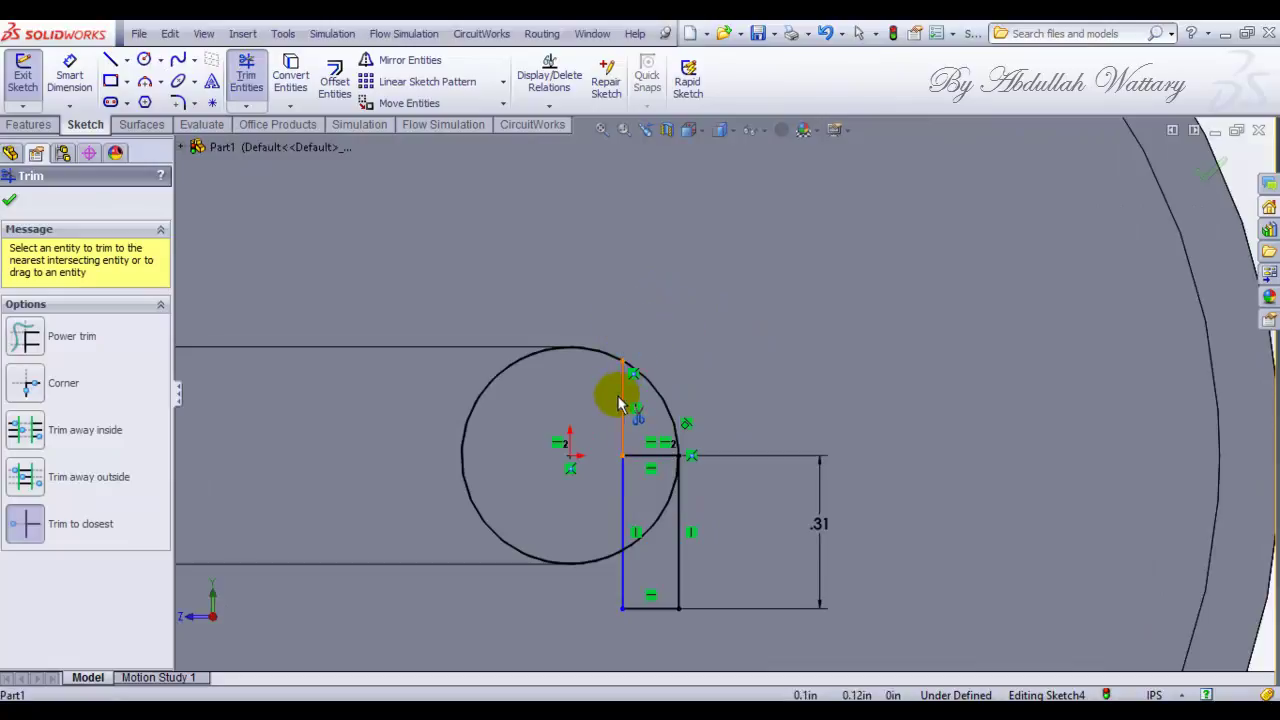
{"action": "left_click", "coordinate": [618, 403]}
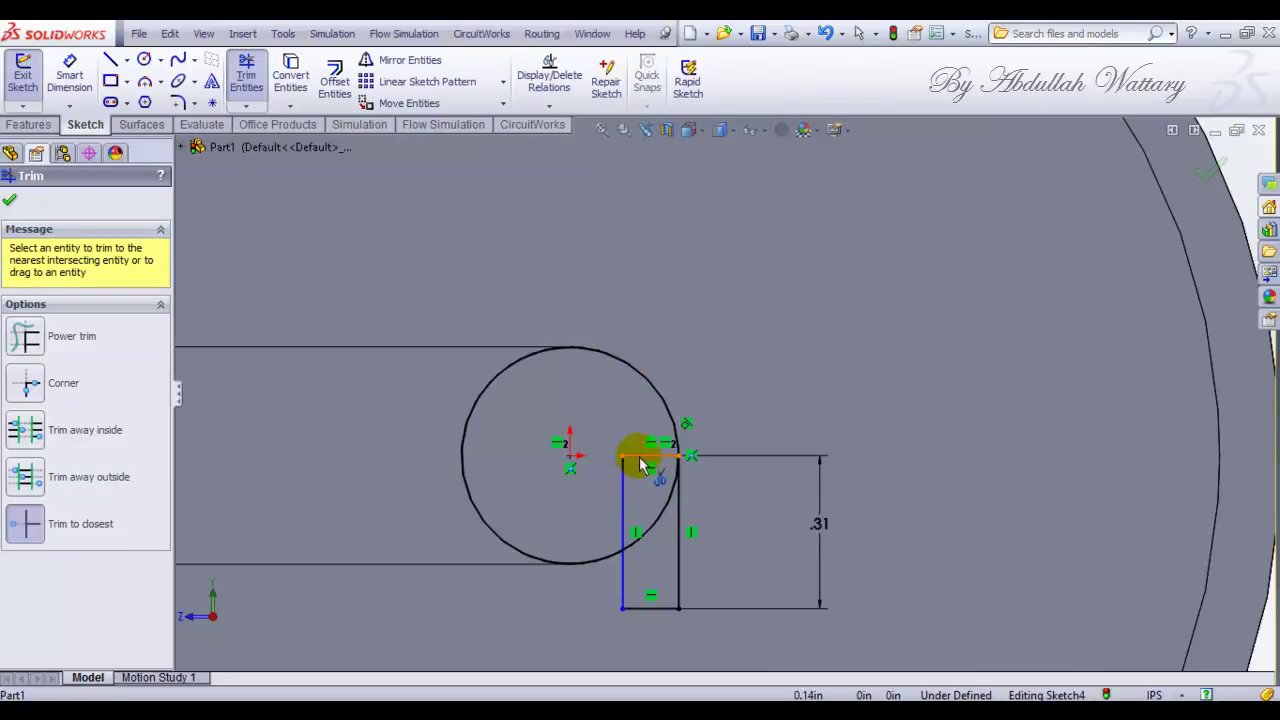
{"action": "key", "text": "ctrl+z"}
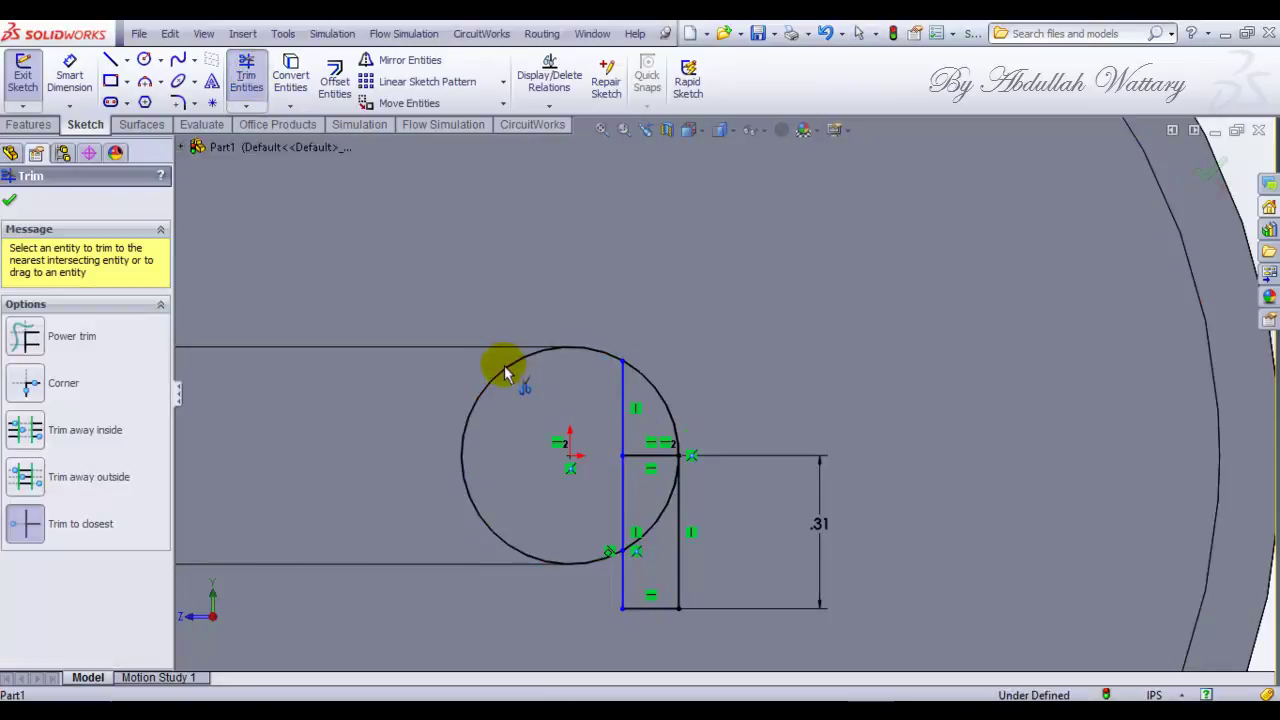
Trim the rectangle's bottom and right lines and the .31 dimension, leaving a flat chord across the circle
{"action": "left_click", "coordinate": [643, 609]}
{"action": "left_click", "coordinate": [678, 563]}
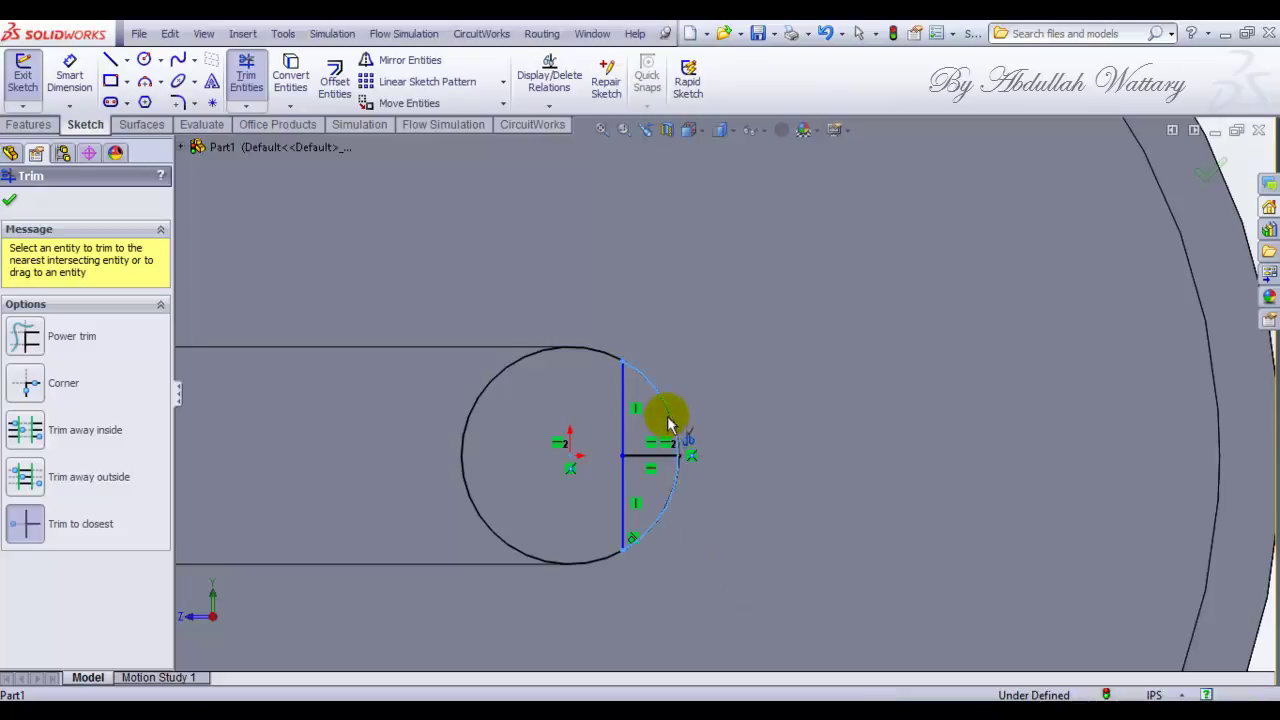
{"action": "key", "text": "Escape"}
{"action": "key", "text": "ctrl+z"}
{"action": "key", "text": "ctrl+z"}
{"action": "left_click", "coordinate": [247, 75]}
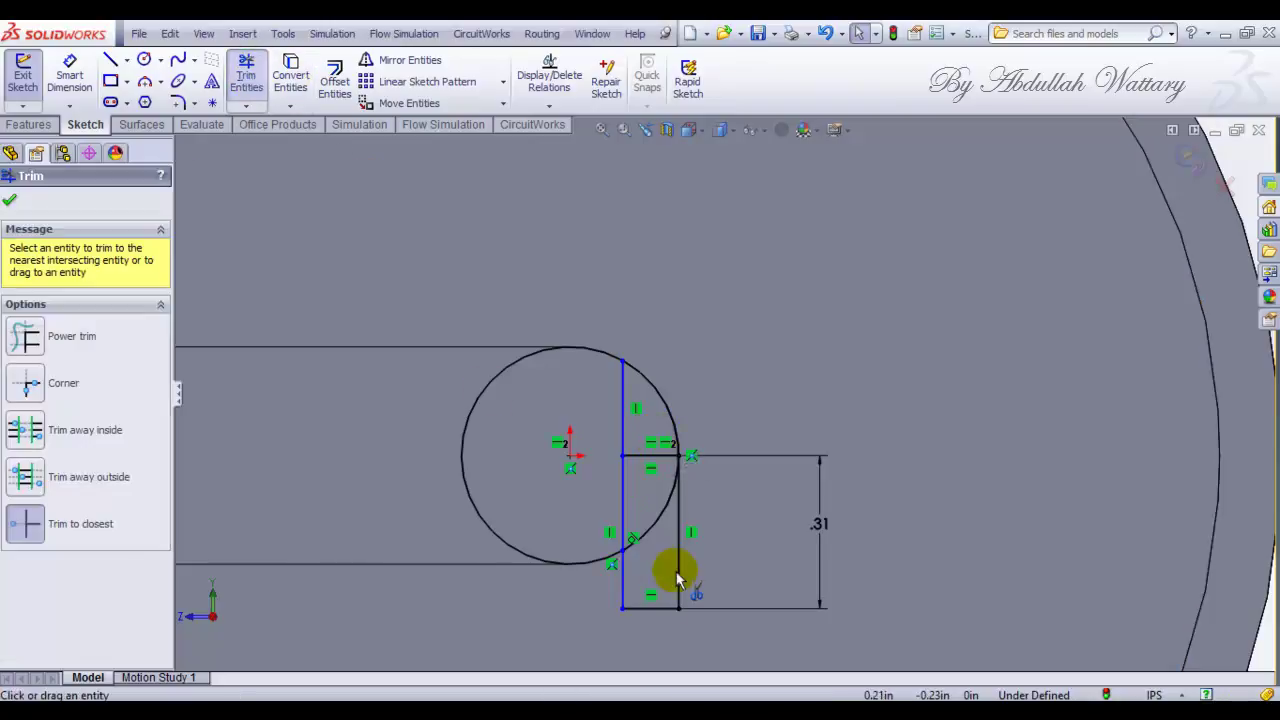
{"action": "left_click", "coordinate": [623, 592]}
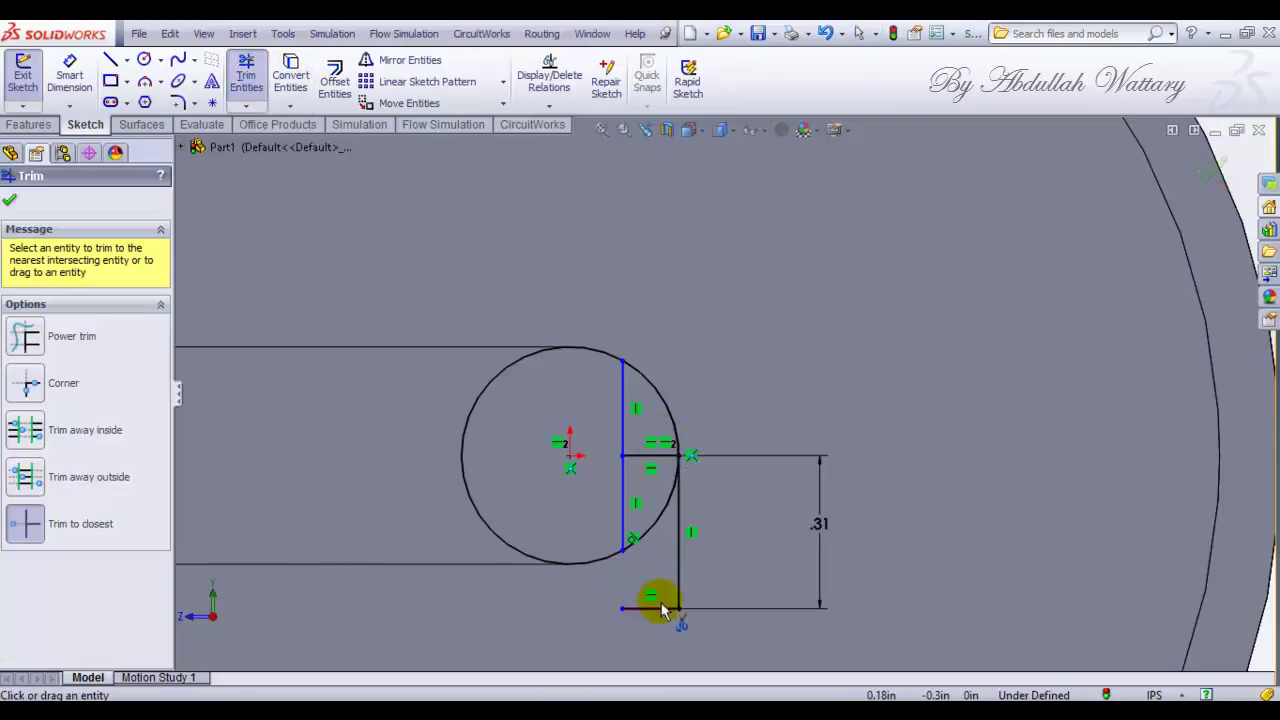
{"action": "left_click", "coordinate": [658, 610]}
{"action": "left_click", "coordinate": [678, 580]}
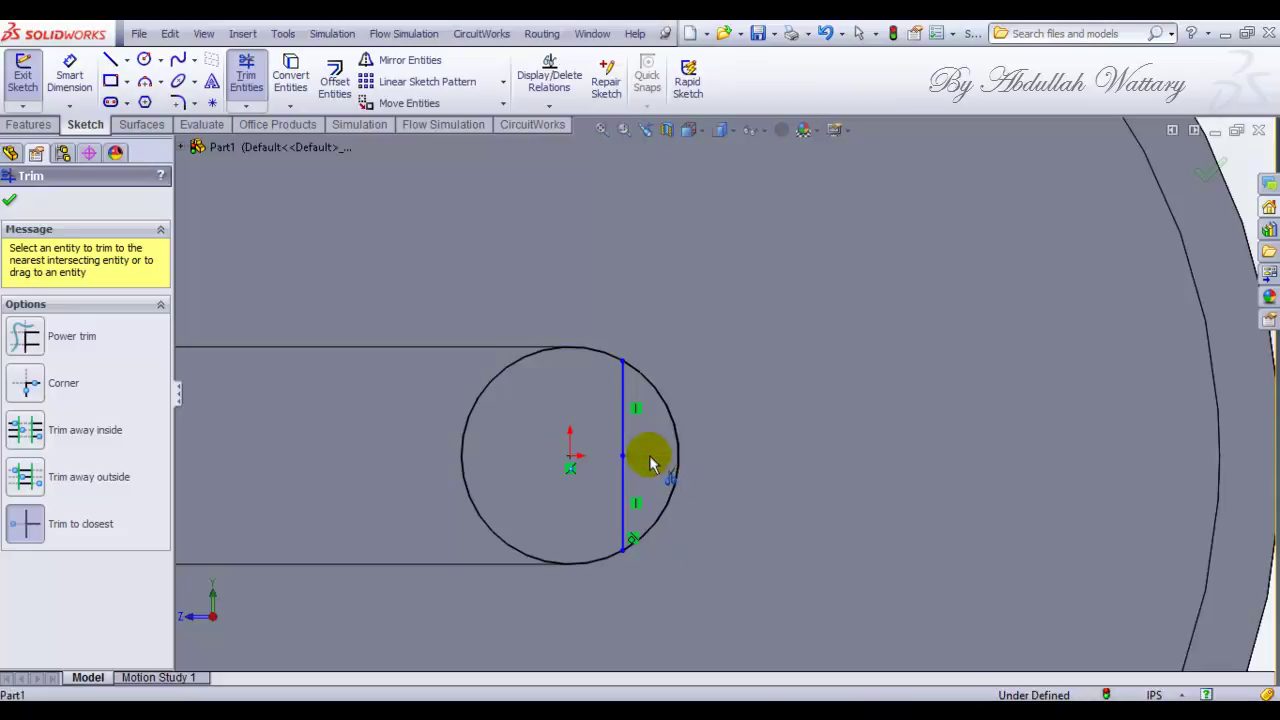
{"action": "key", "text": "Escape"}
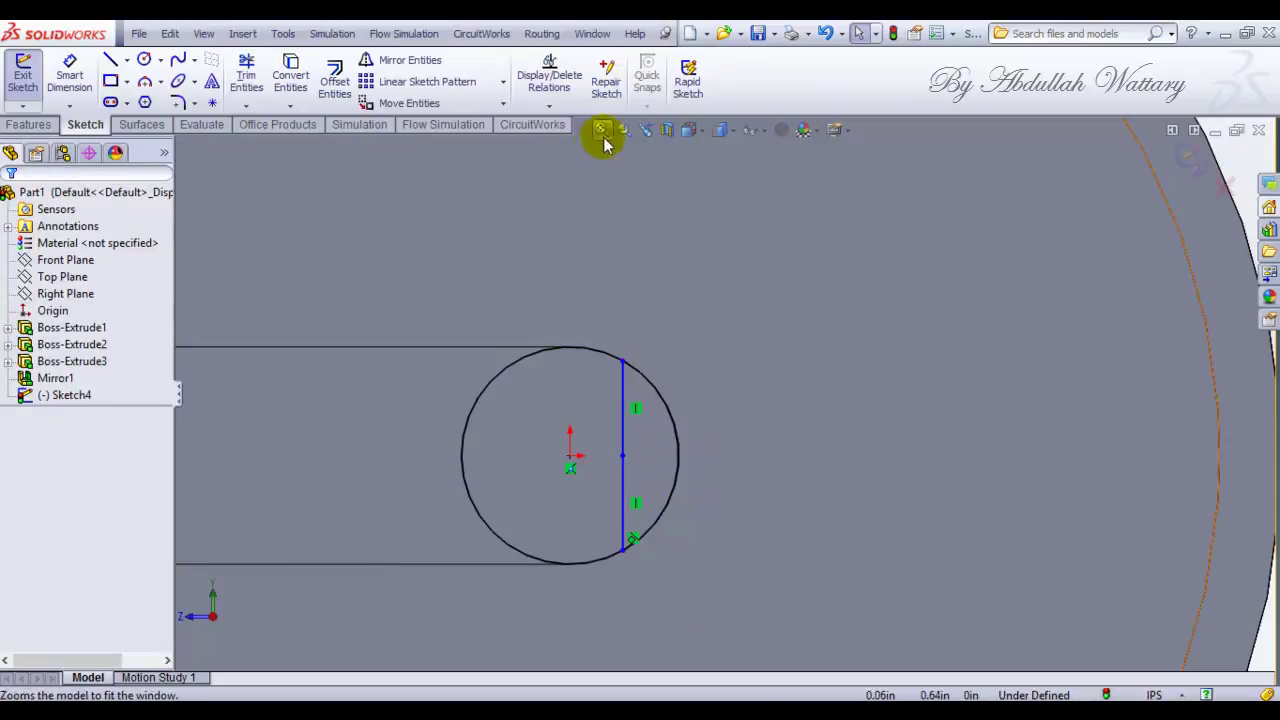
Show the pulley in isometric view and bring up the 1_3.pdf drawing
{"action": "left_click", "coordinate": [695, 132]}
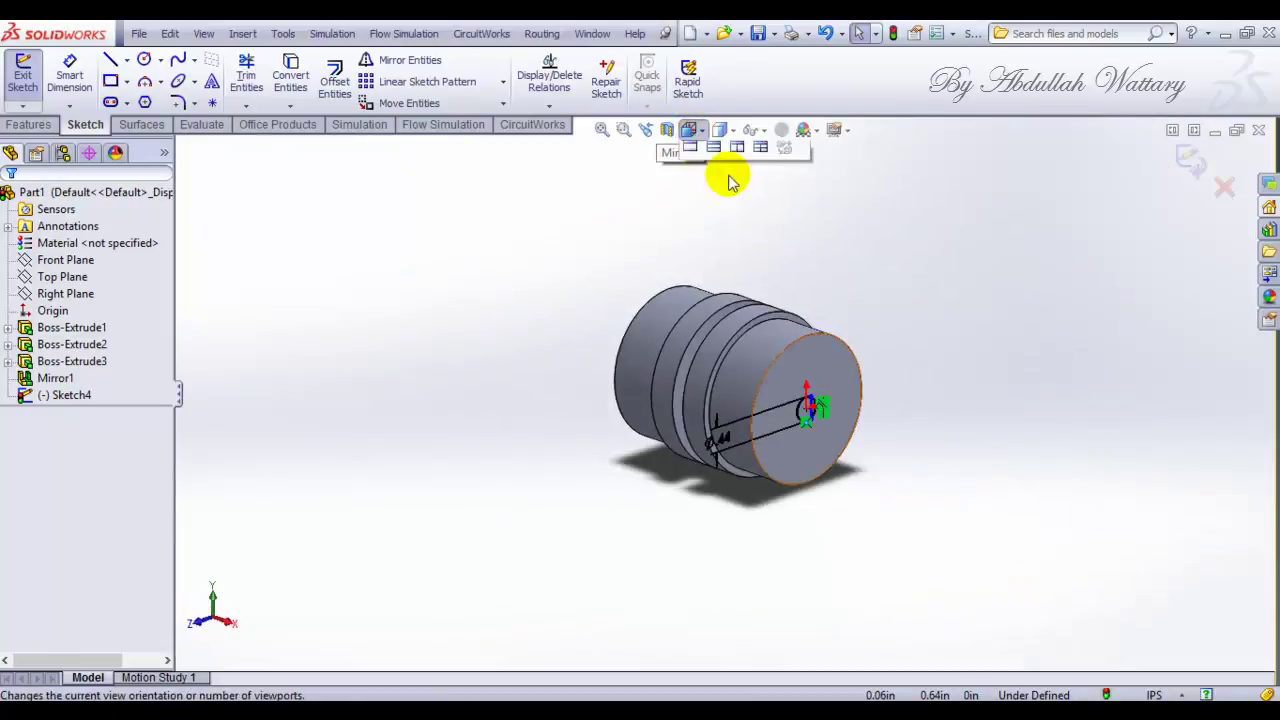
{"action": "left_click", "coordinate": [787, 188]}
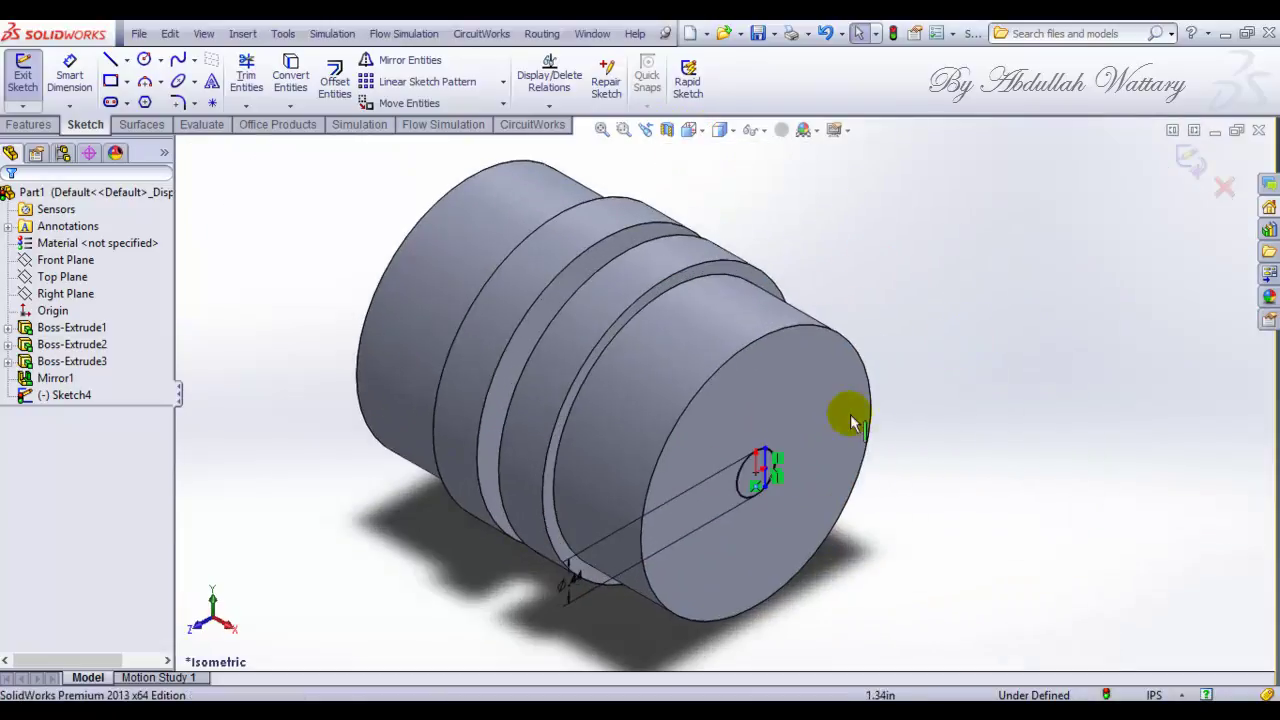
{"action": "key", "text": "alt+Tab"}
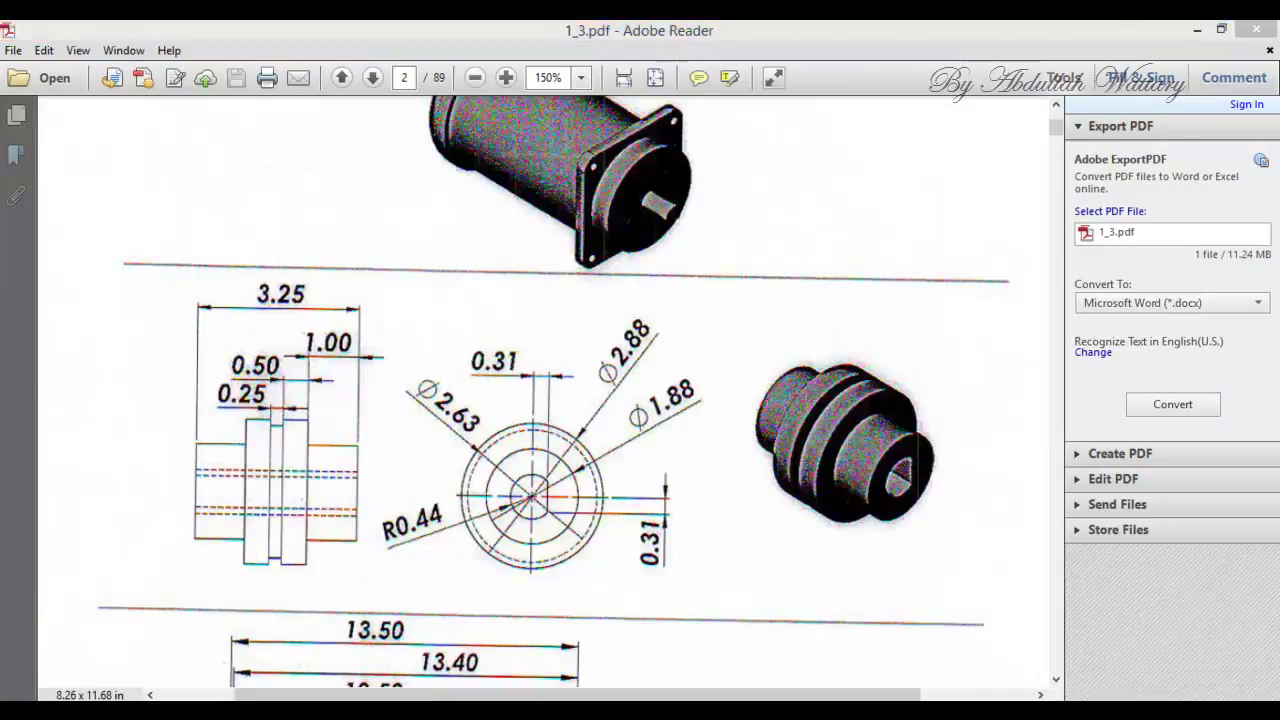
Read the R0.44 bore and 0.31 key-flat dimensions, then return to SolidWorks
{"action": "key", "text": "alt+Tab"}
{"action": "key", "text": "alt+Tab"}
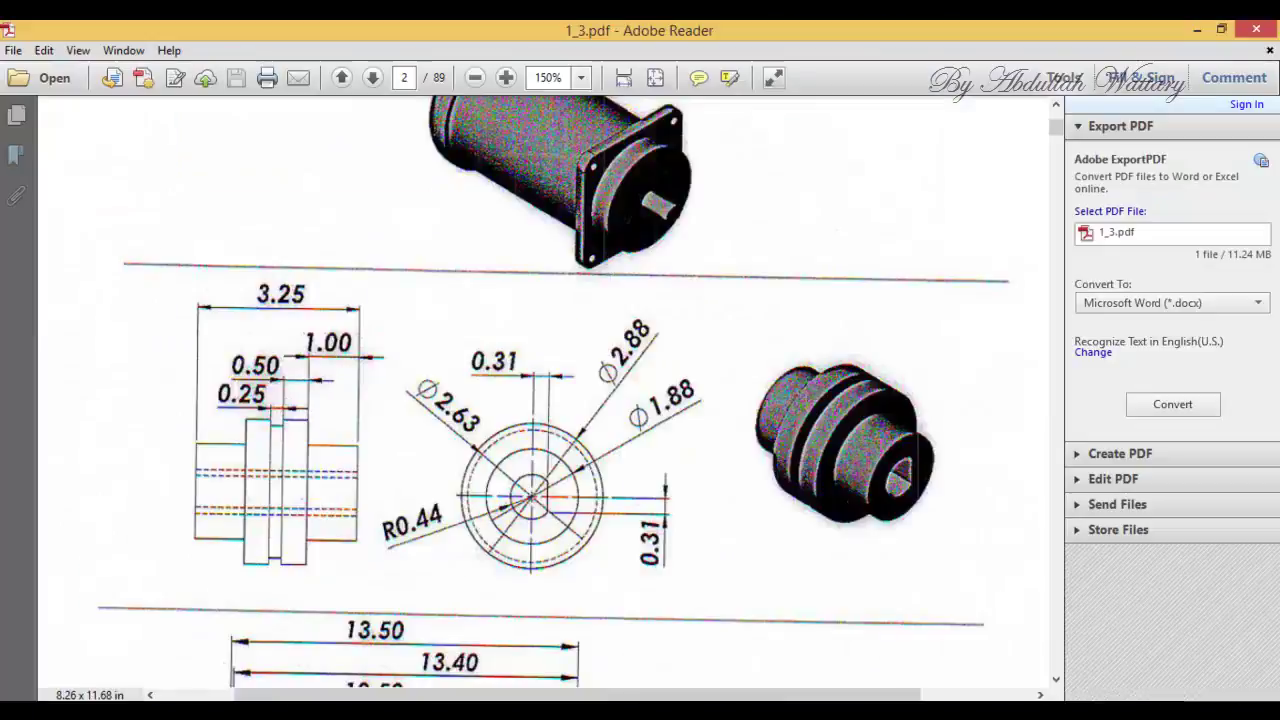
{"action": "key", "text": "alt+Tab"}
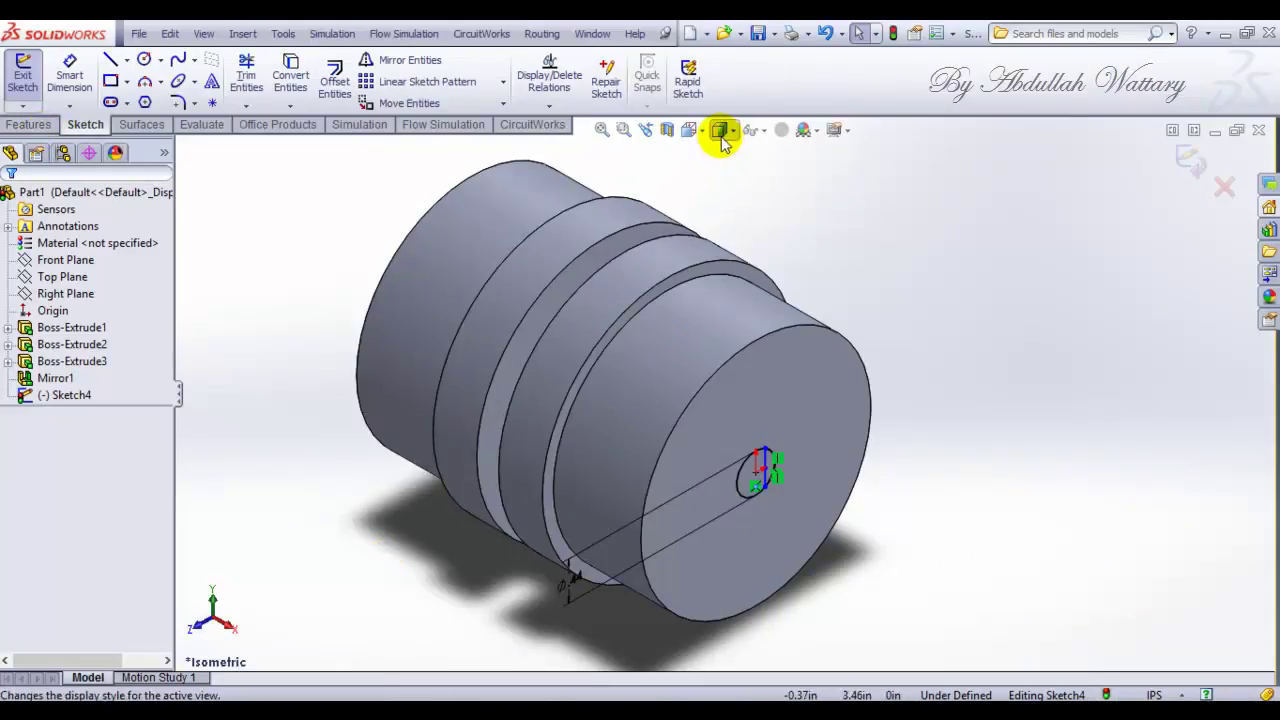
Reopen Sketch4, trim the circle's right arc into a D shape, and extrude-cut it into the end face
{"action": "right_click", "coordinate": [83, 397]}
{"action": "left_click", "coordinate": [104, 364]}
{"action": "scroll", "coordinate": [914, 324], "scroll_direction": "down", "scroll_amount": 3}
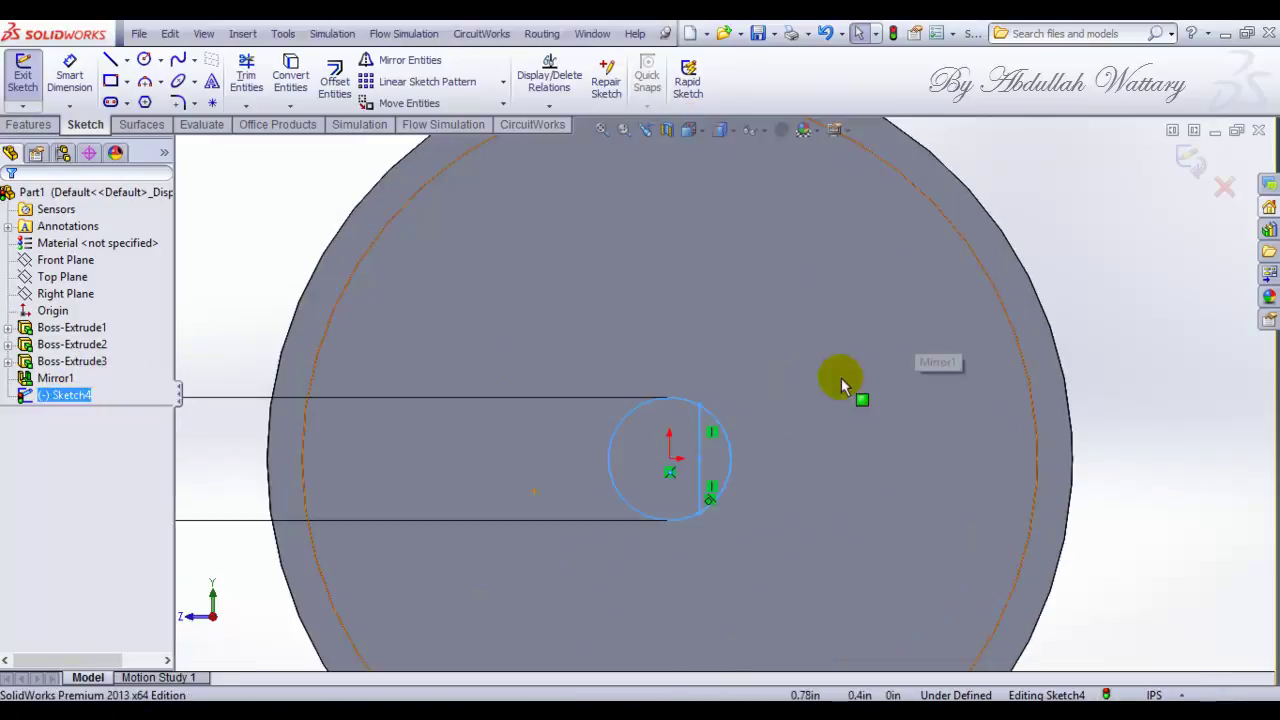
{"action": "left_click", "coordinate": [246, 75]}
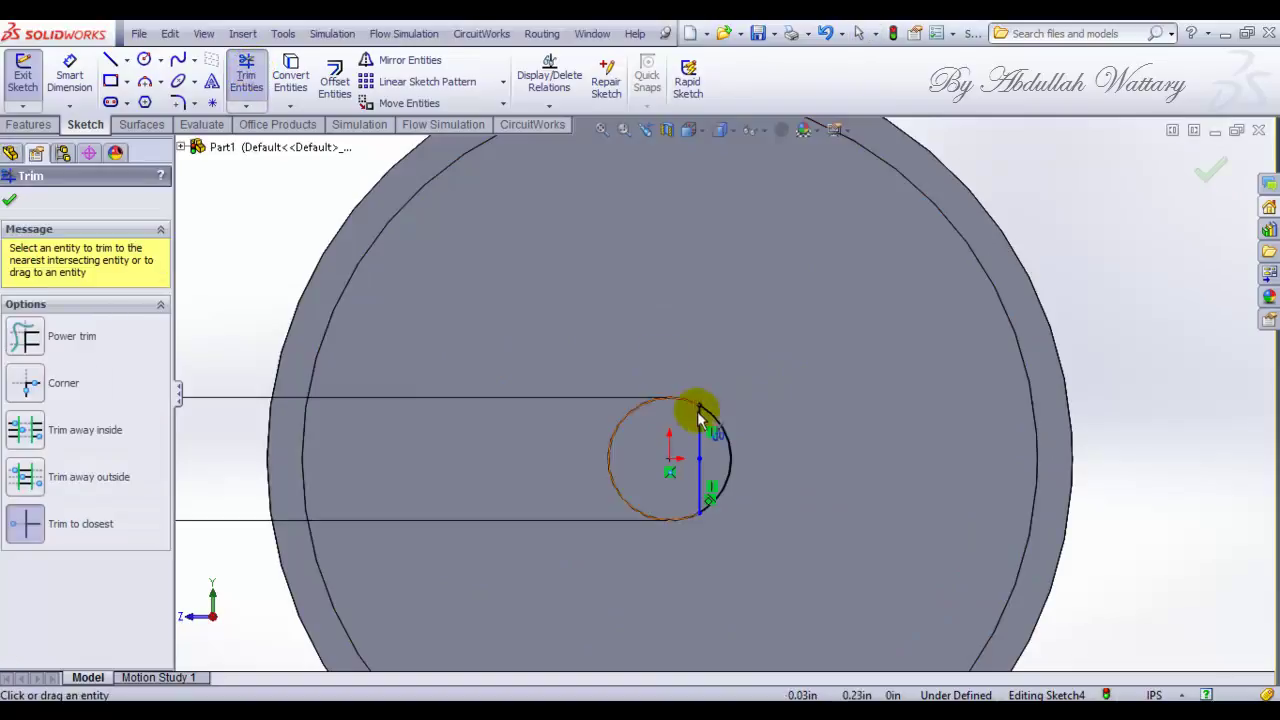
{"action": "left_click", "coordinate": [730, 453]}
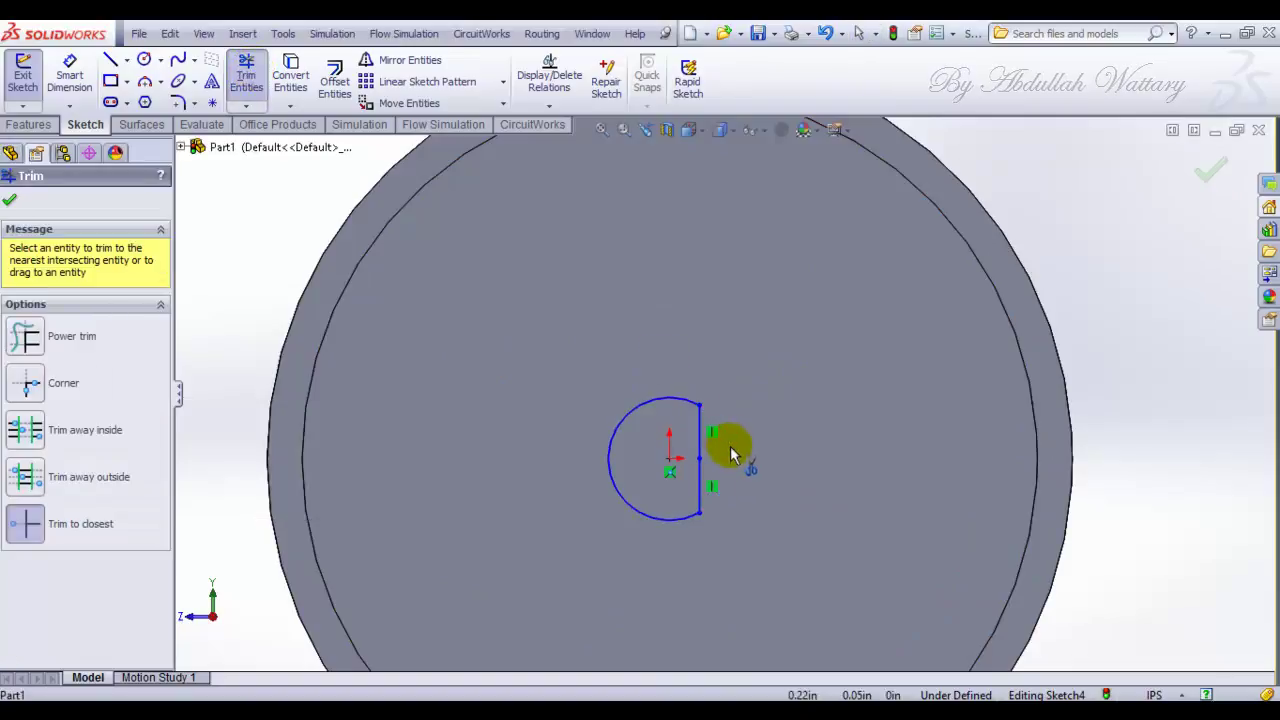
{"action": "left_click", "coordinate": [22, 75]}
{"action": "right_click", "coordinate": [85, 412]}
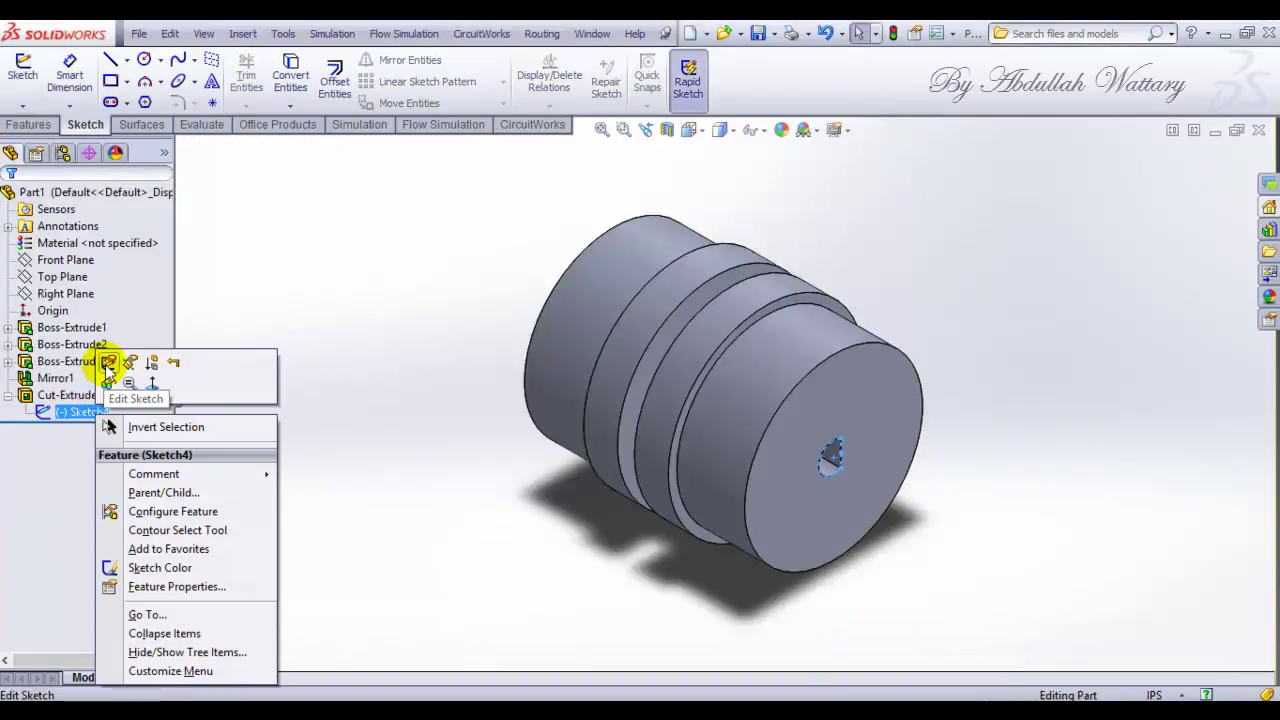
Dimension the D-bore's arc to radius 0.44, rebuild the cut, and return to the 1_3.pdf drawing
{"action": "left_click", "coordinate": [107, 385]}
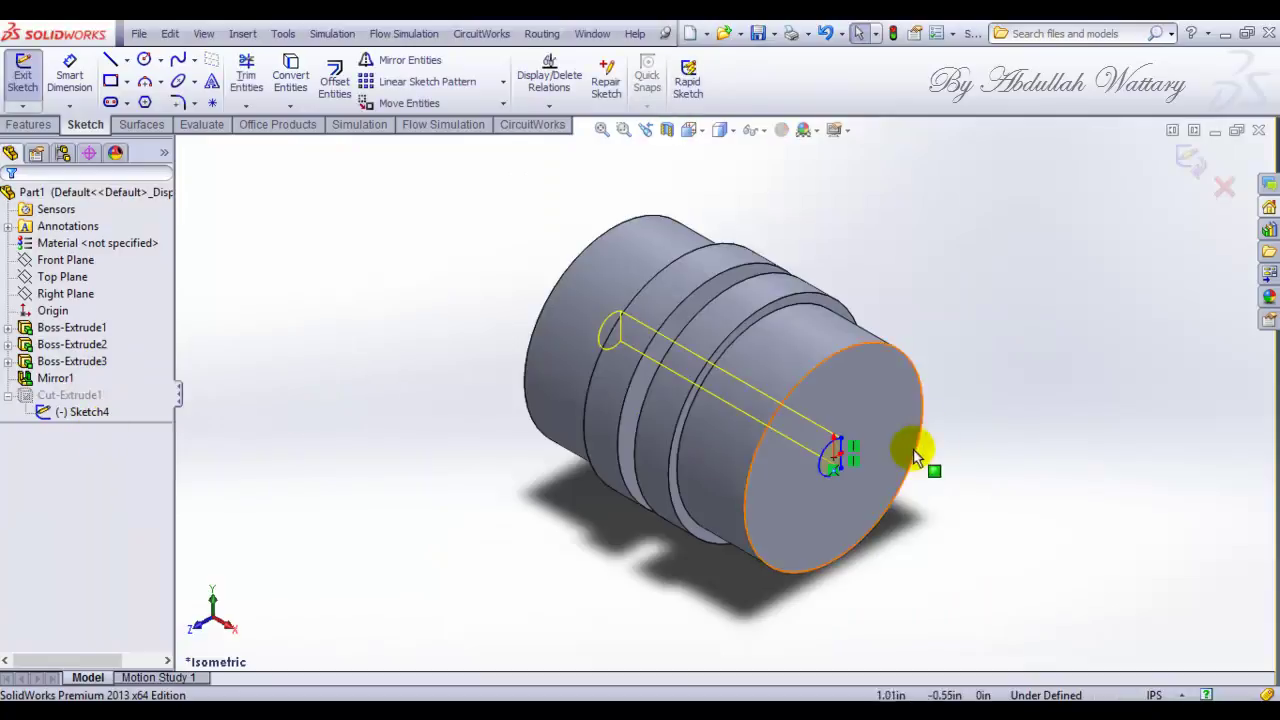
{"action": "scroll", "coordinate": [975, 432], "scroll_direction": "down", "scroll_amount": 2}
{"action": "left_click", "coordinate": [69, 72]}
{"action": "left_click", "coordinate": [734, 492]}
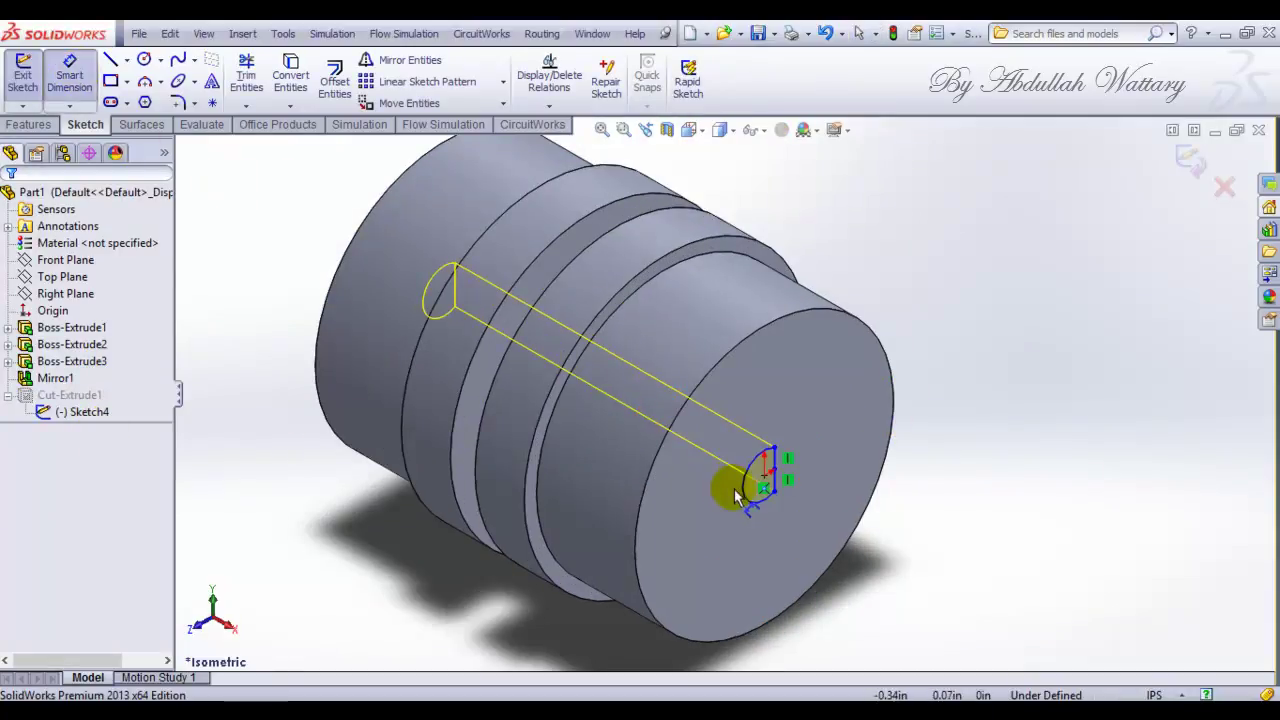
{"action": "left_click", "coordinate": [686, 518]}
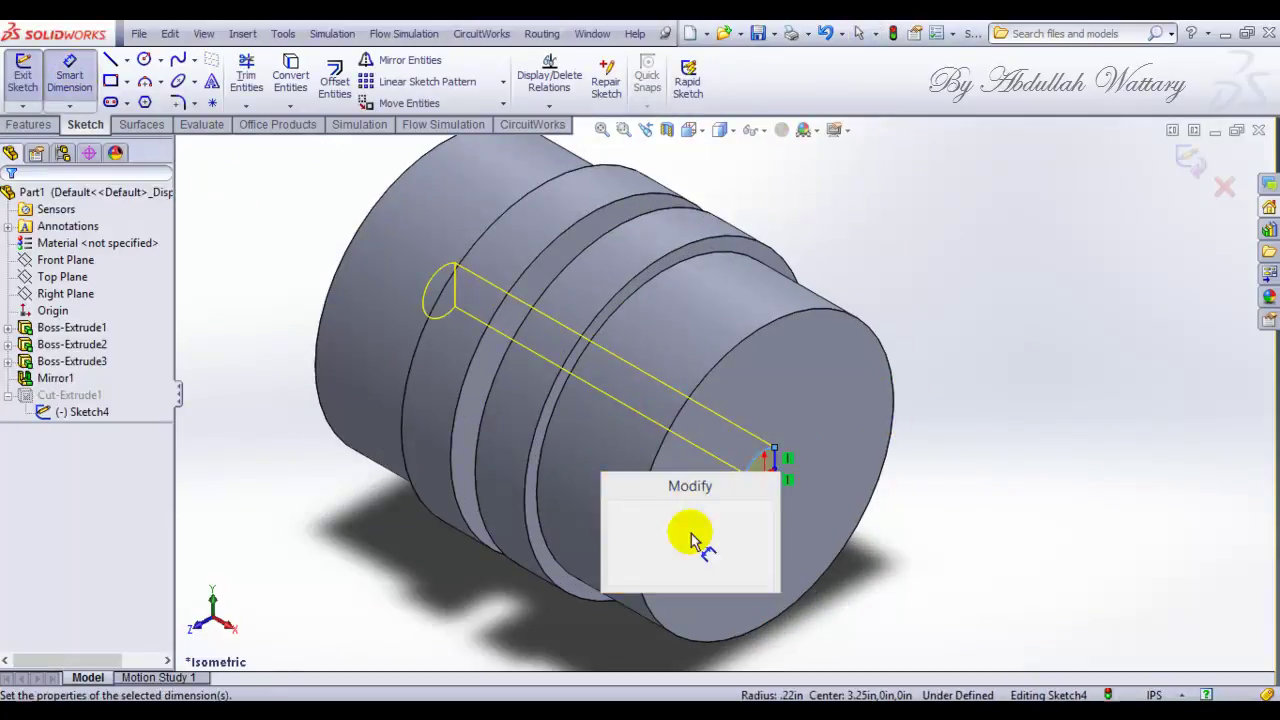
{"action": "type", "text": "0.44"}
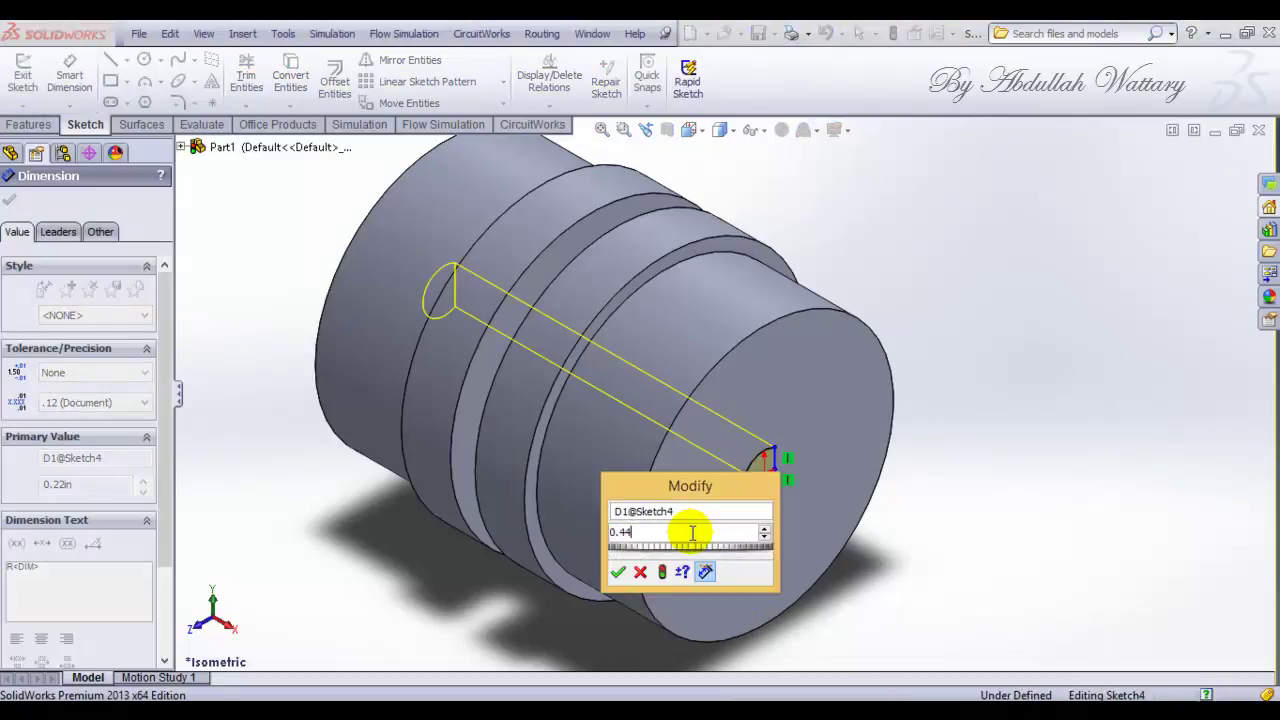
{"action": "key", "text": "Return"}
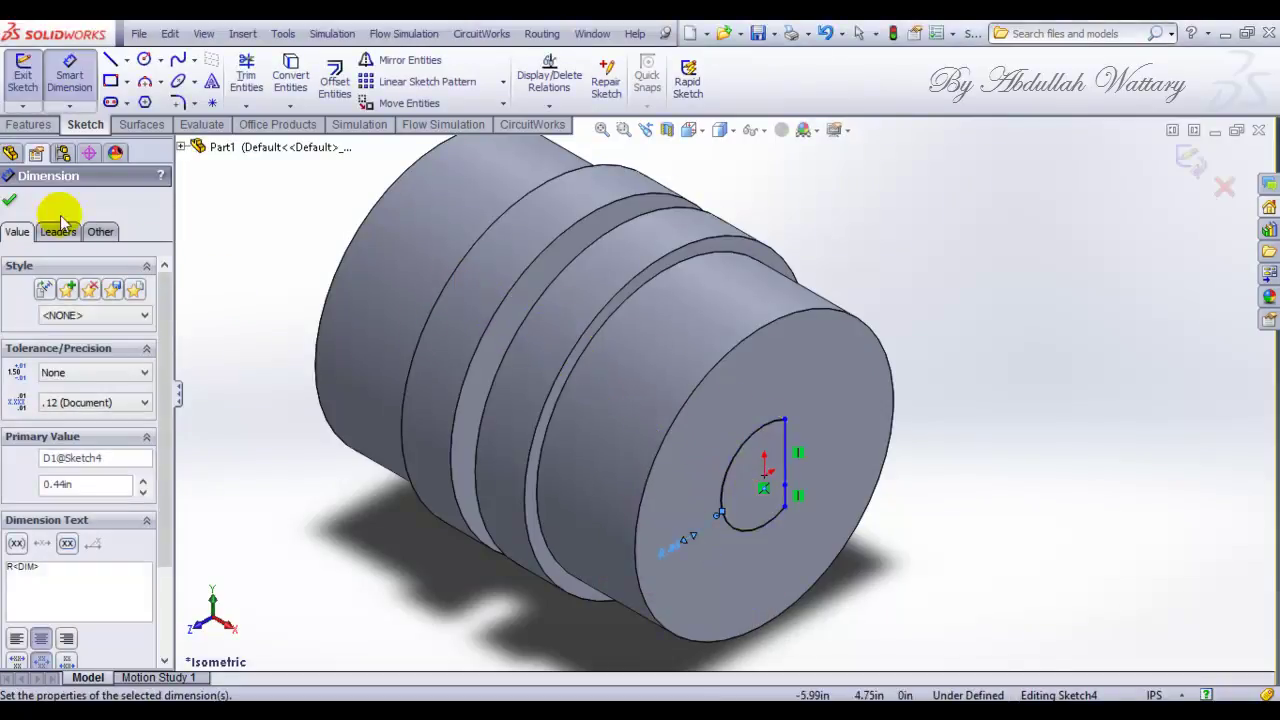
{"action": "left_click", "coordinate": [10, 203]}
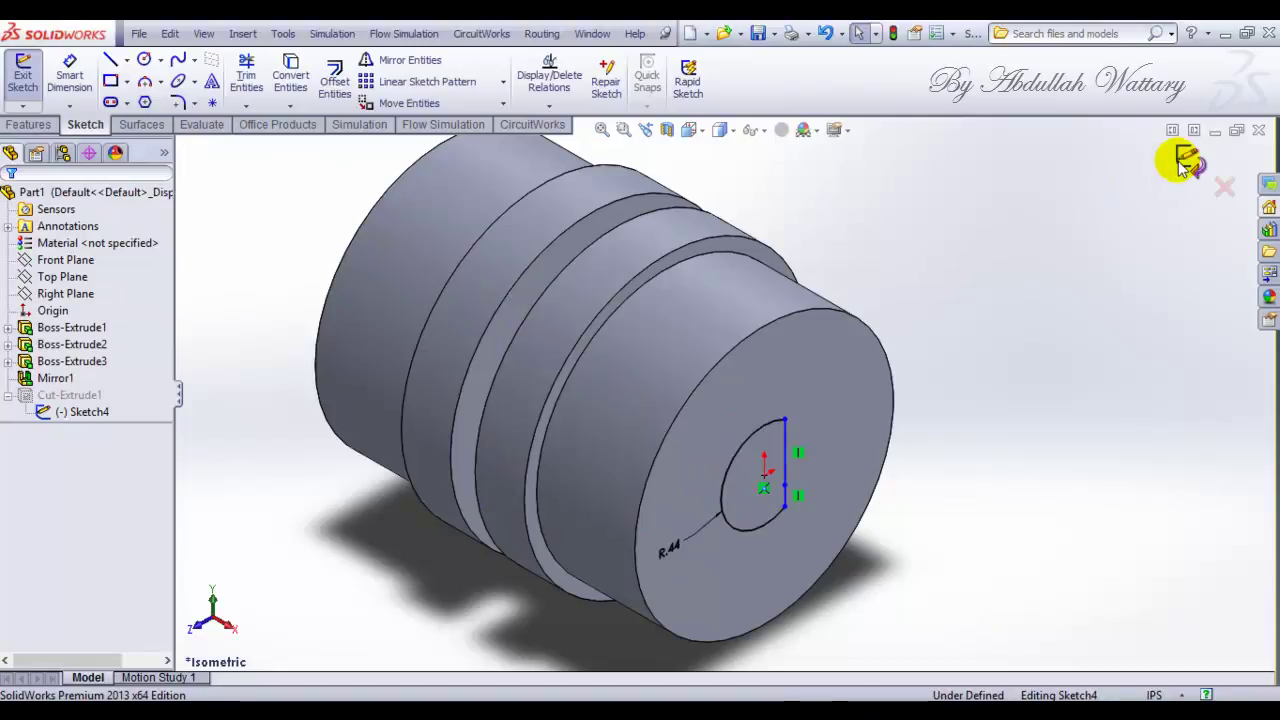
{"action": "left_click", "coordinate": [1003, 272]}
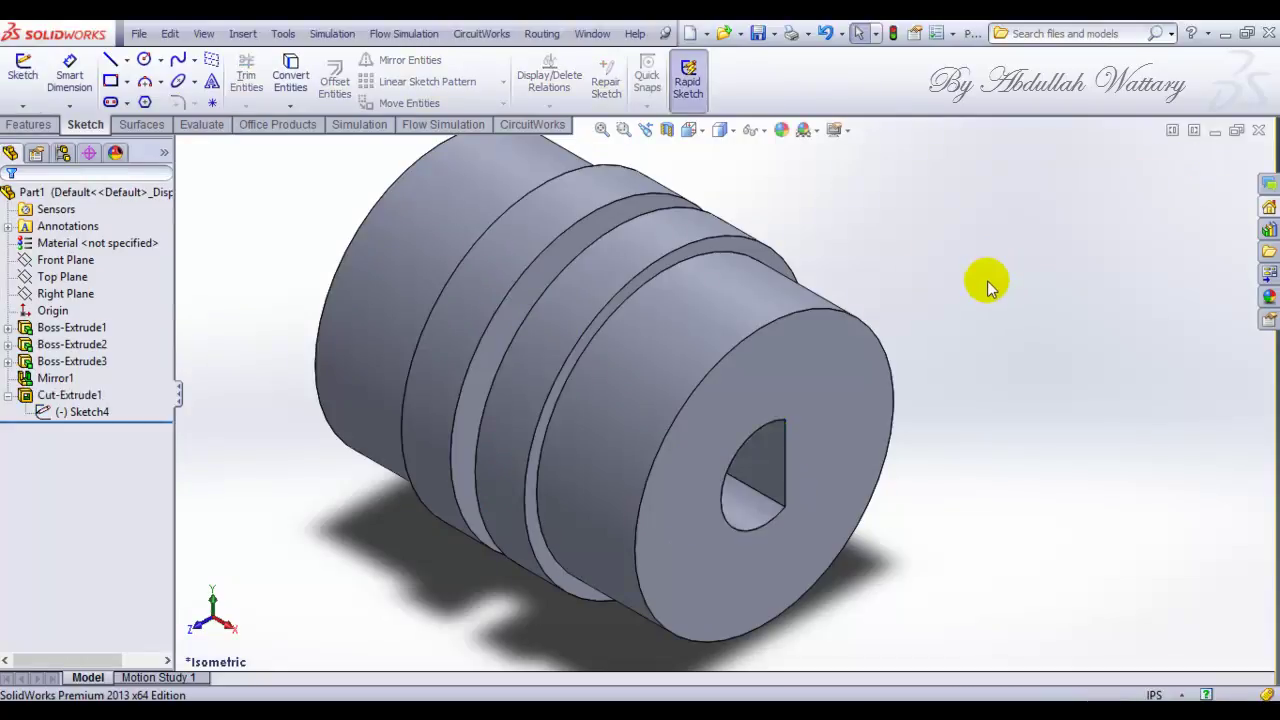
{"action": "key", "text": "alt+Tab"}
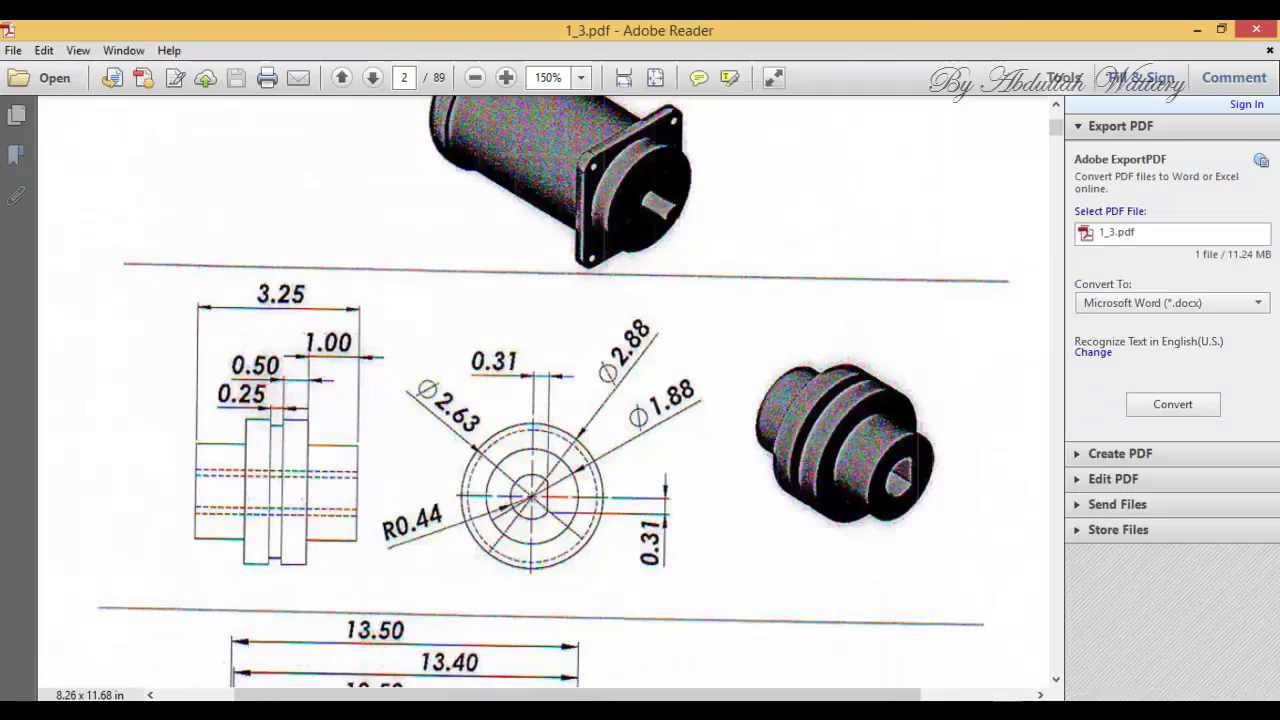